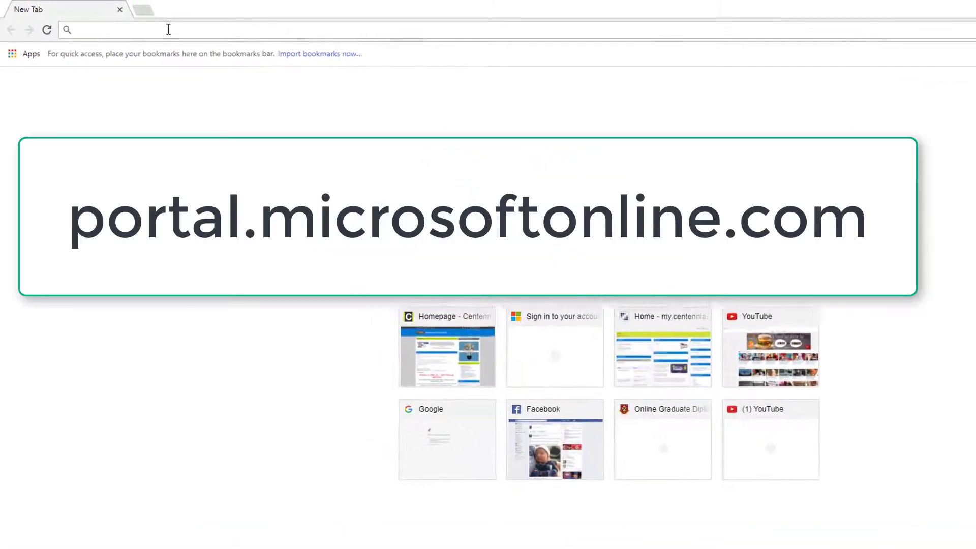
Step: Open portal.microsoftonline.com and sign in to the Centennial College account with the credentials already filled in
text(portal.microsoftonline.com)
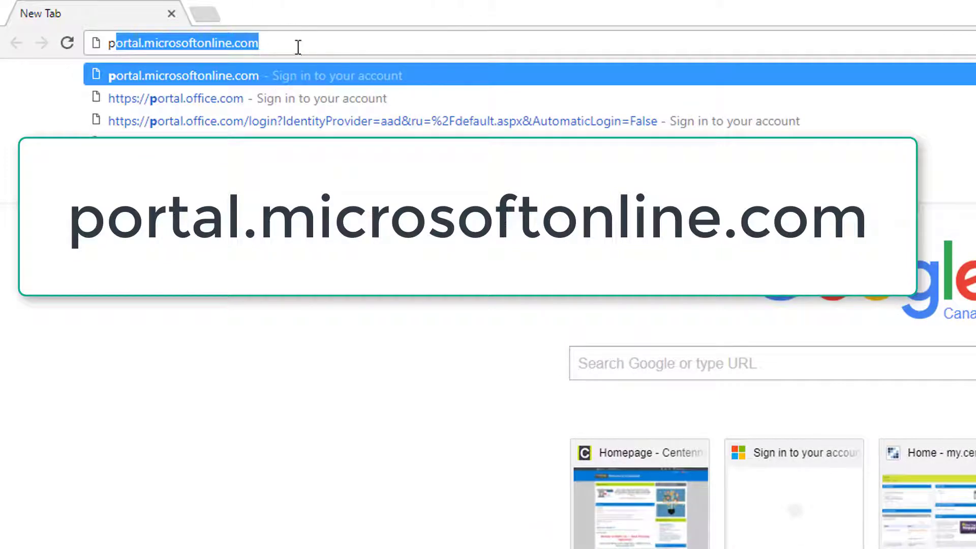
key(End)
key(Return)
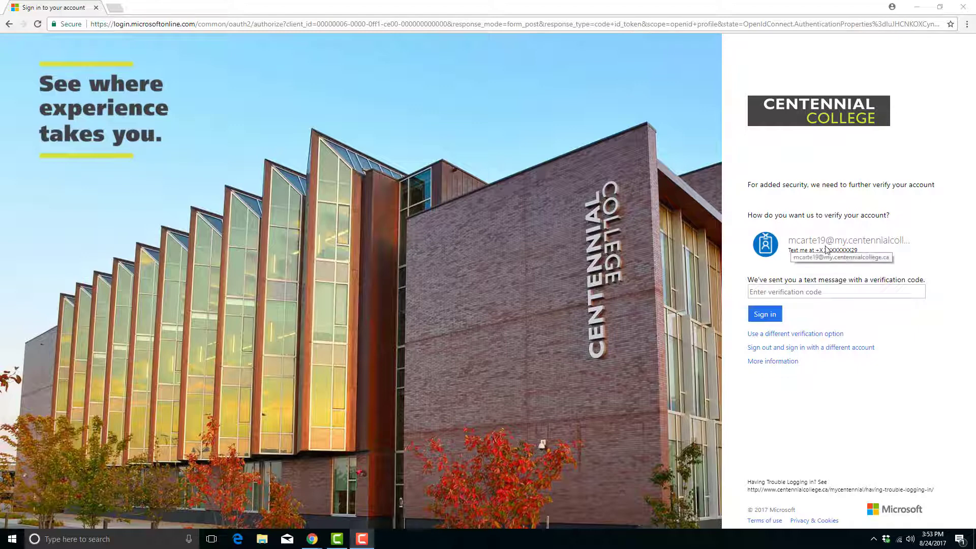
mouse_move(314, 538)
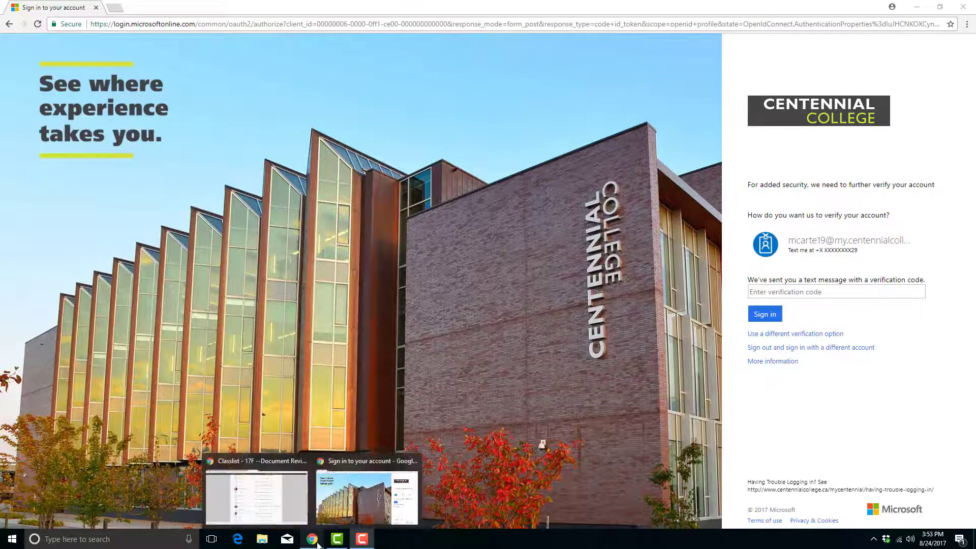
click(294, 515)
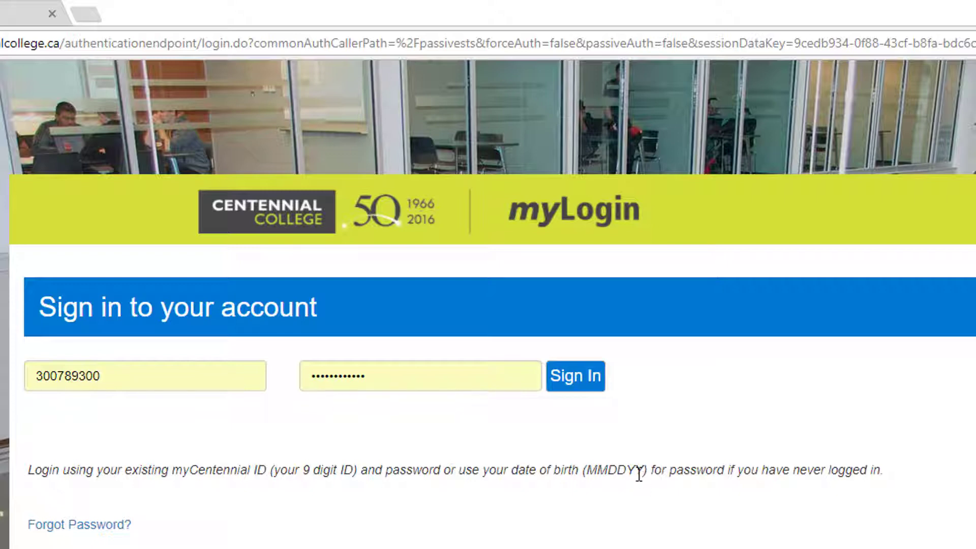
click(584, 376)
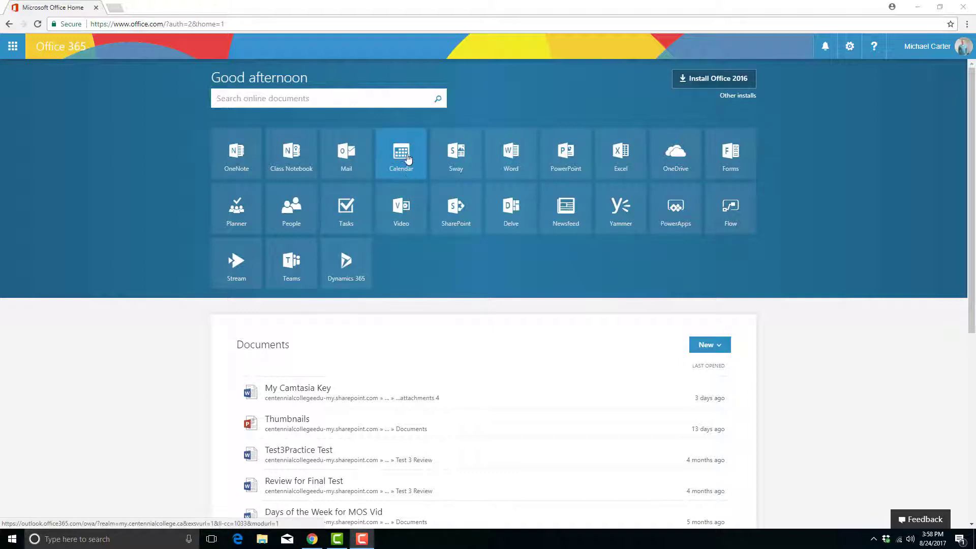
Step: Open the Office 365 Calendar, view October 2017 and return to September 2017
click(410, 173)
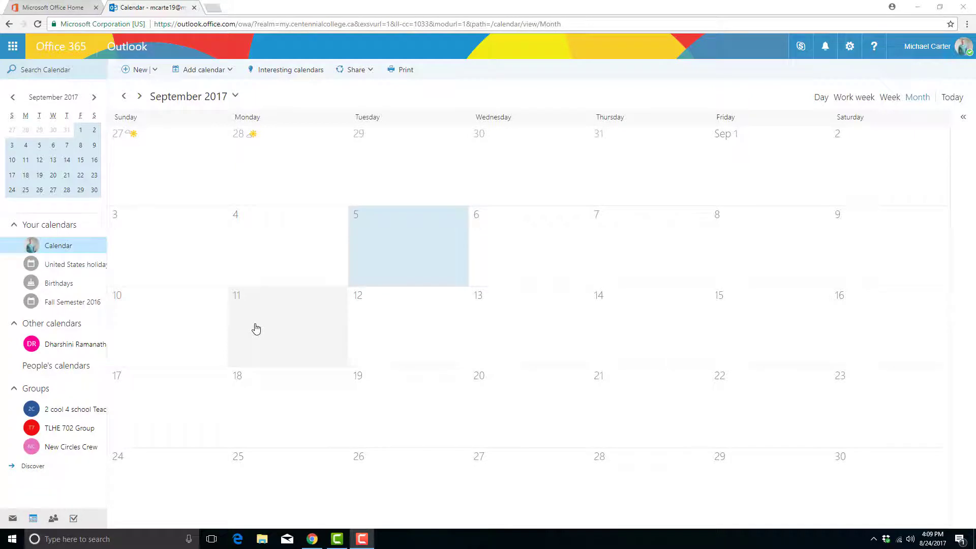
click(82, 247)
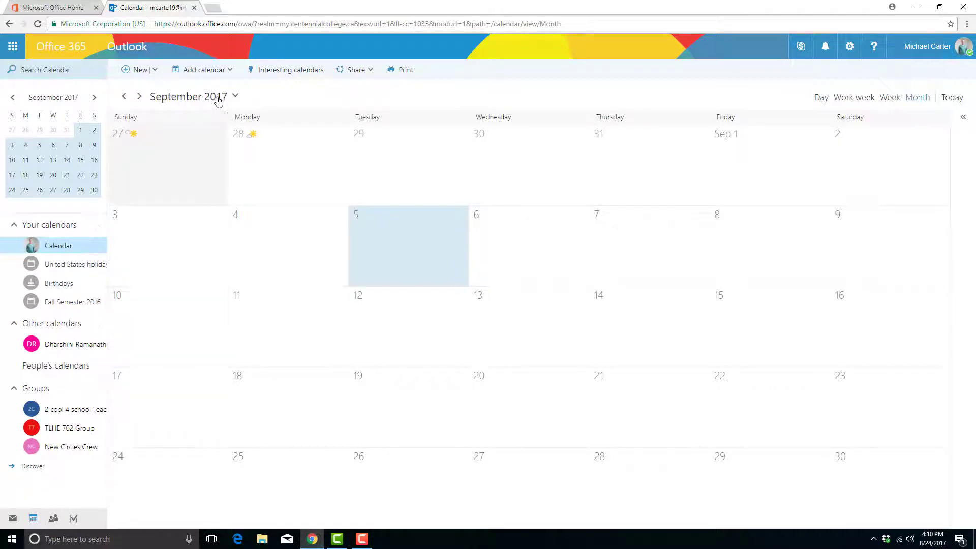
click(139, 96)
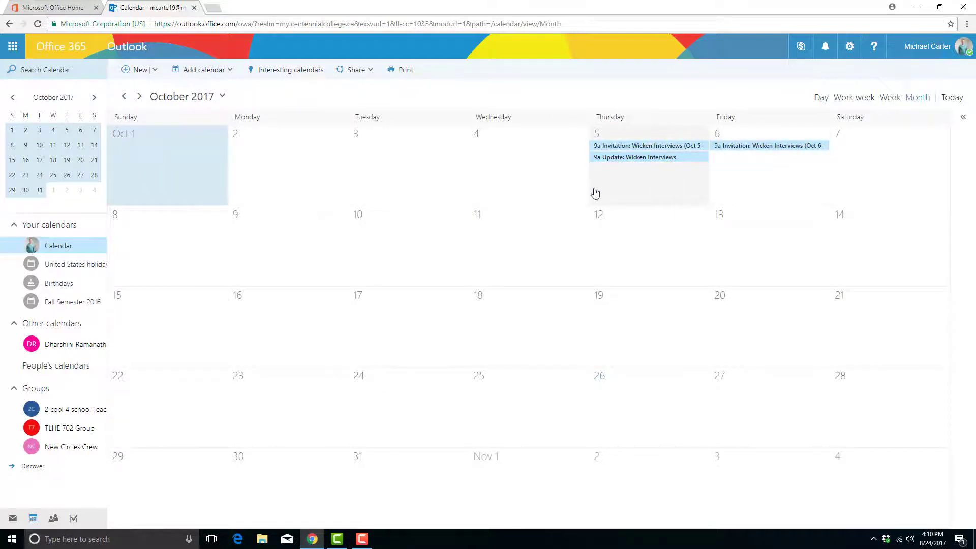
click(124, 96)
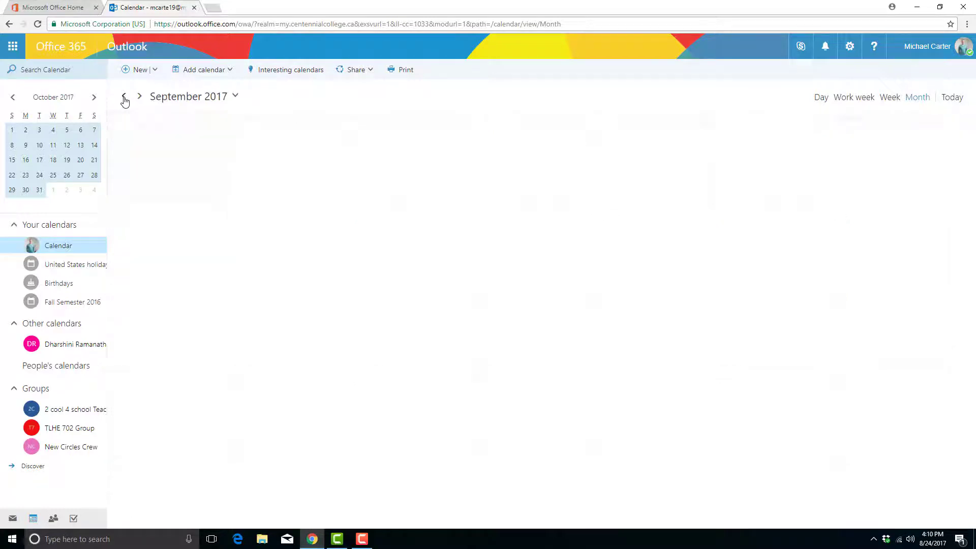
Step: Overlay the Fall Semester 2016 and United States holidays calendars on the month view and hide both again
click(62, 307)
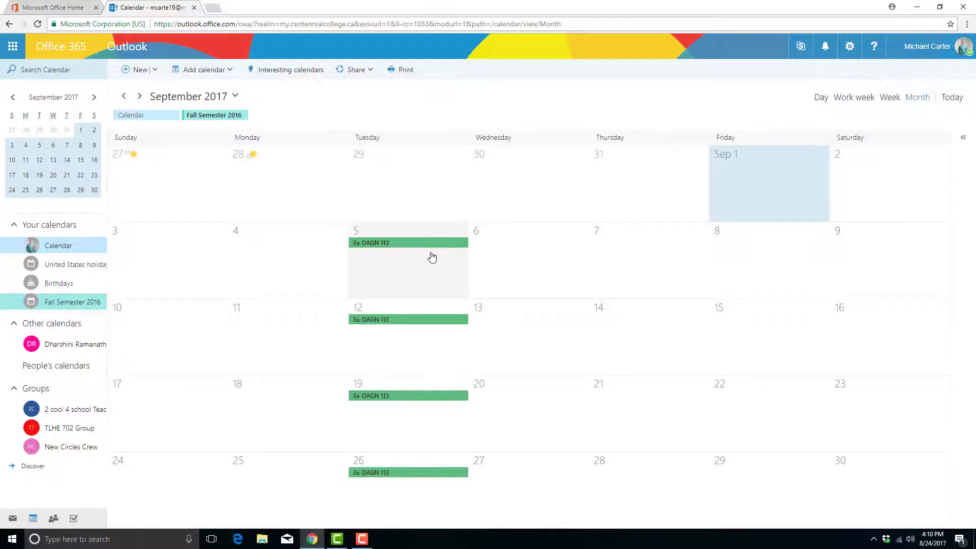
click(80, 303)
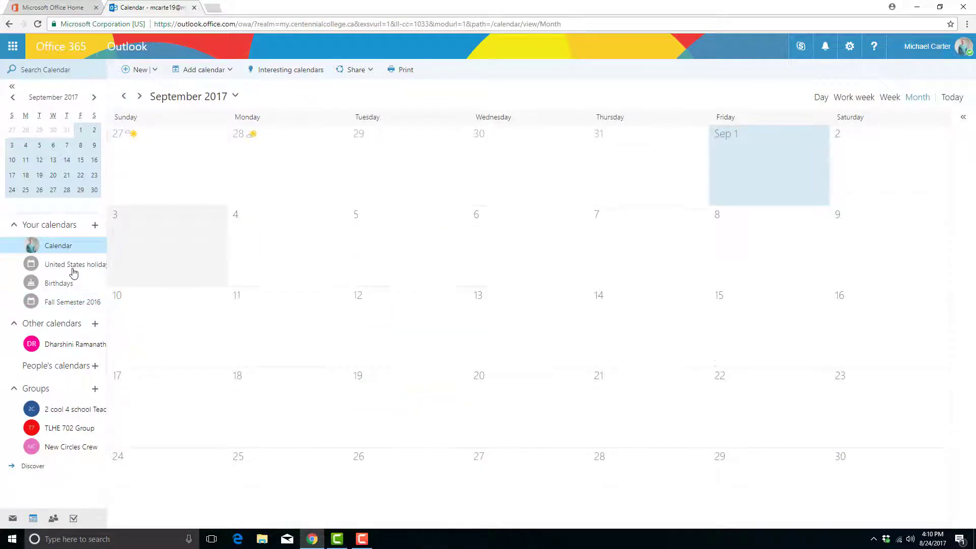
click(74, 268)
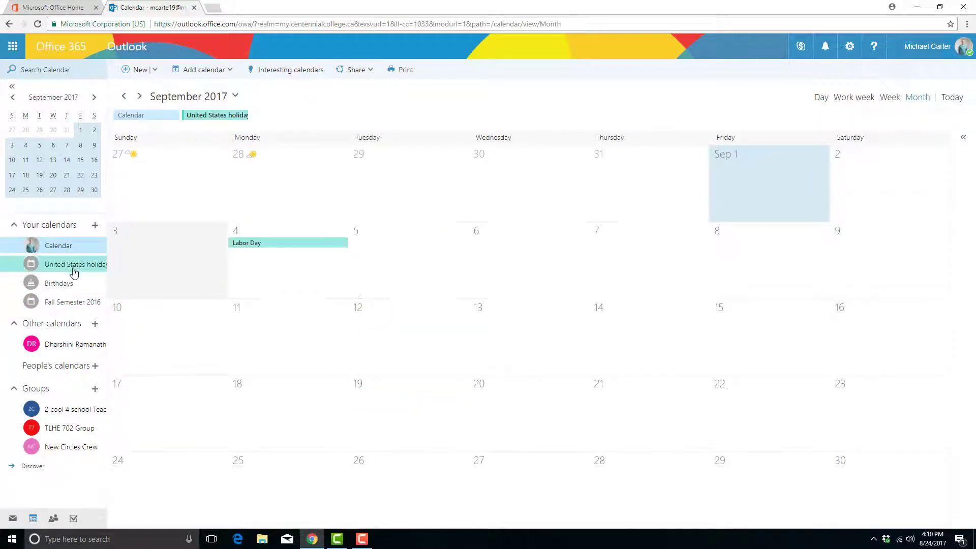
click(73, 303)
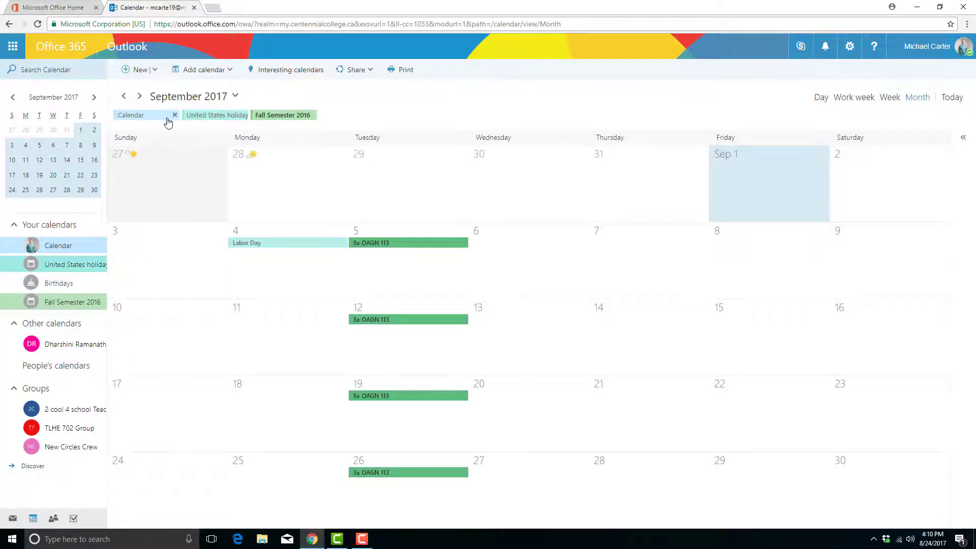
click(312, 116)
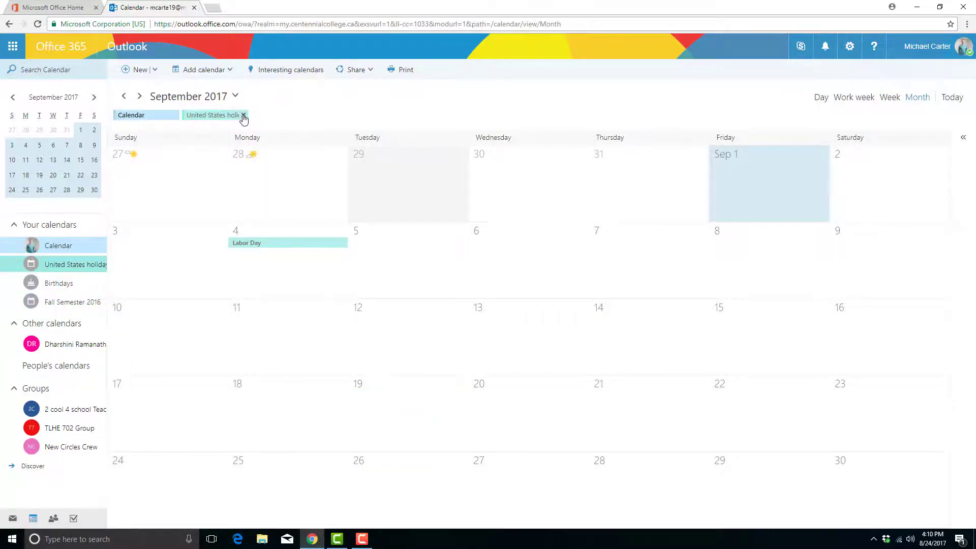
click(244, 116)
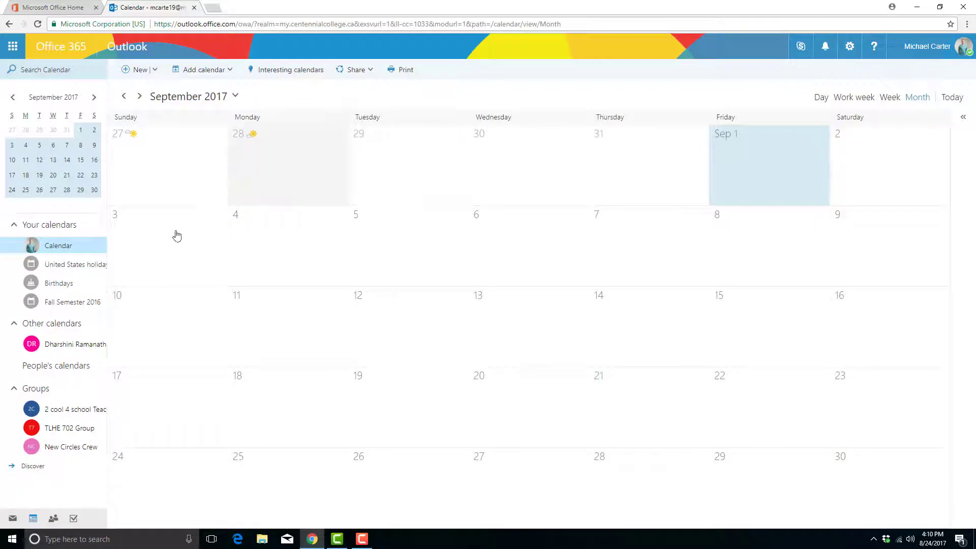
Step: Delete the Fall Semester 2016 calendar from the personal calendars
click(87, 304)
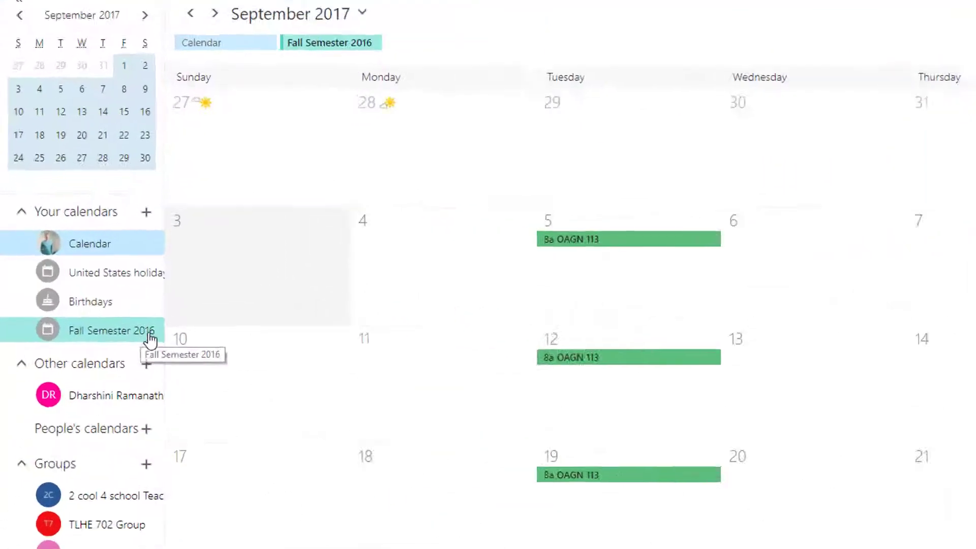
right_click(199, 384)
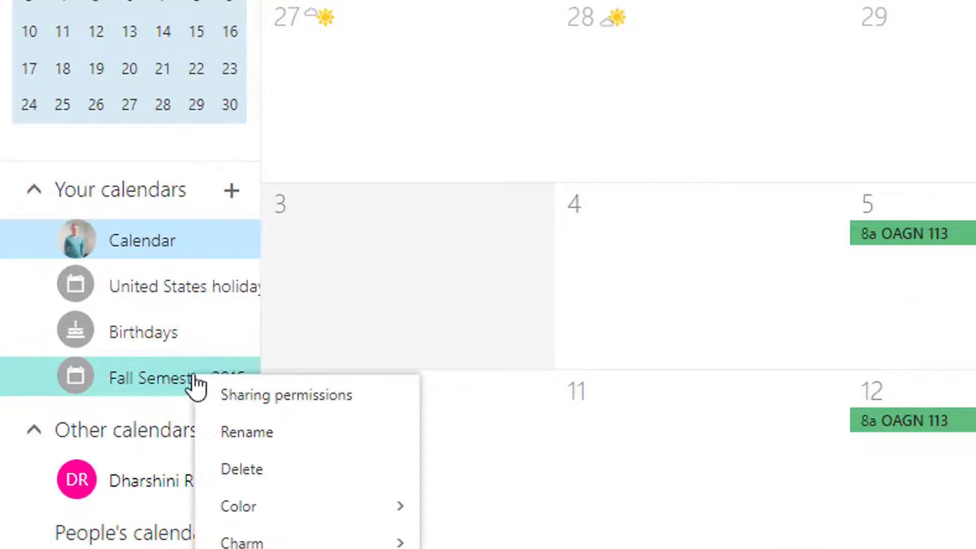
click(241, 469)
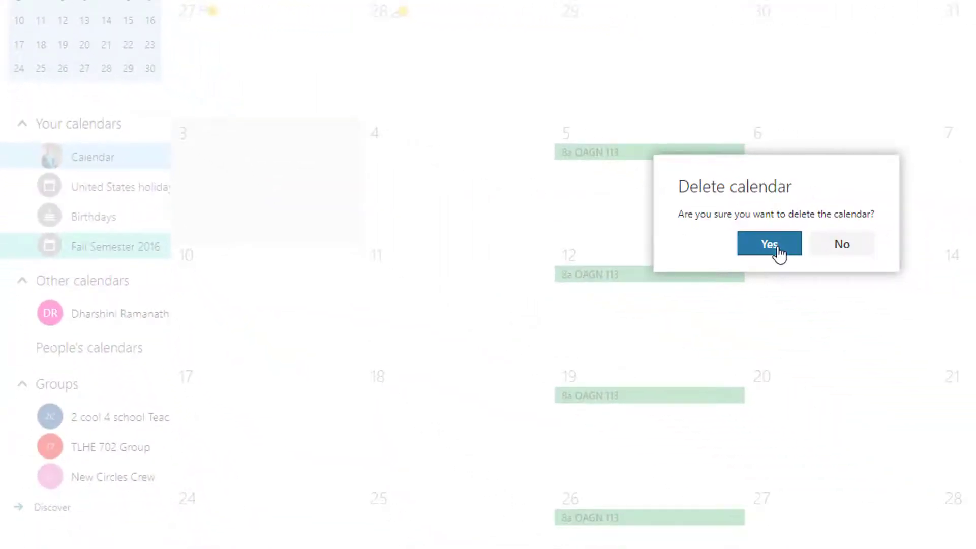
click(769, 244)
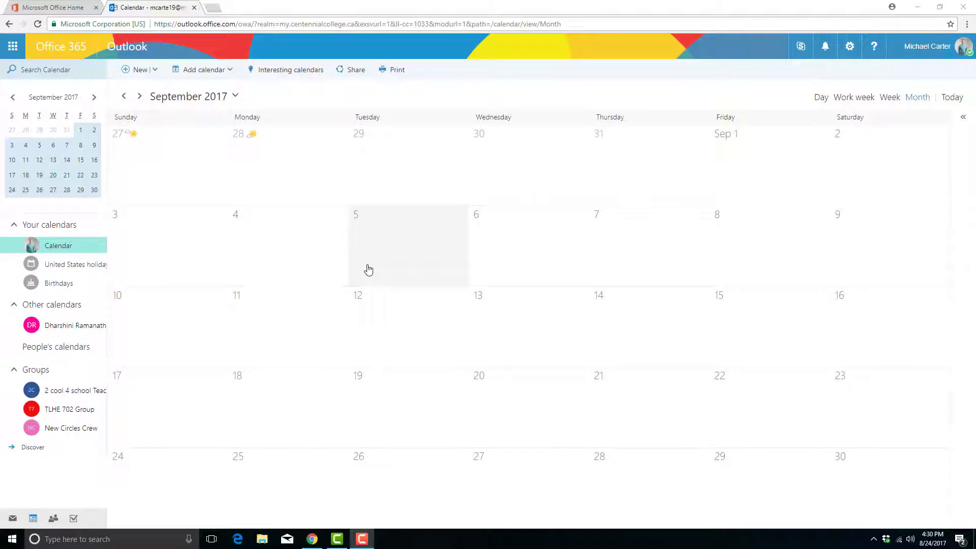
Step: Add a secondary calendar named Centennial College
click(369, 269)
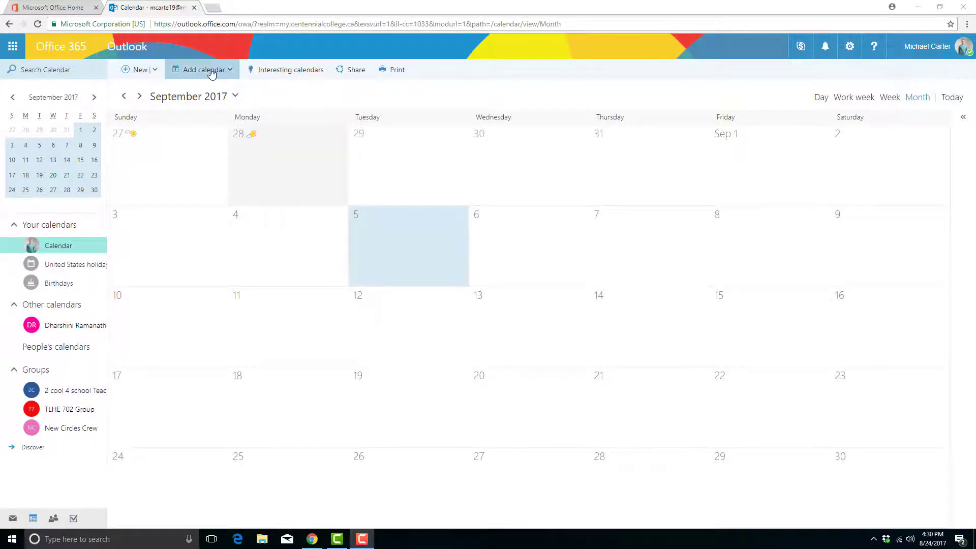
click(228, 71)
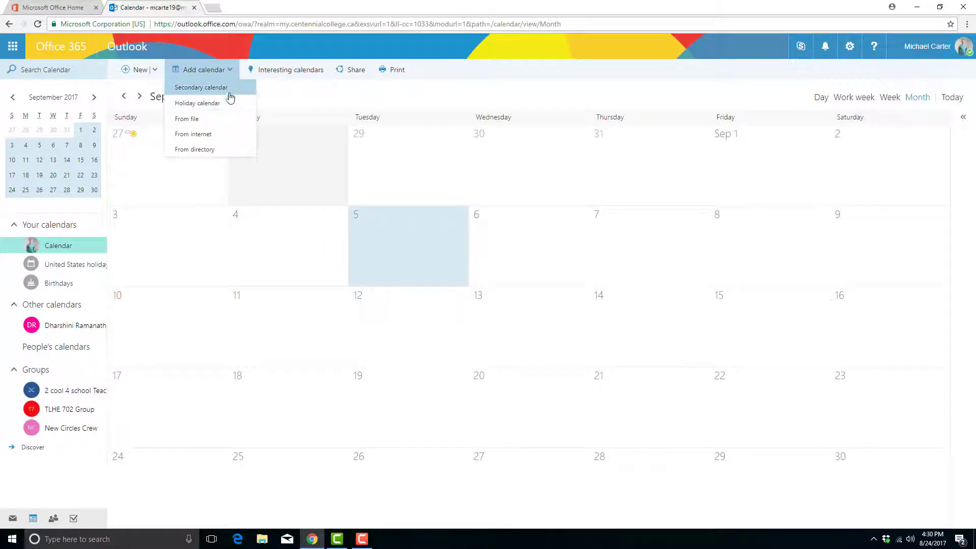
click(231, 89)
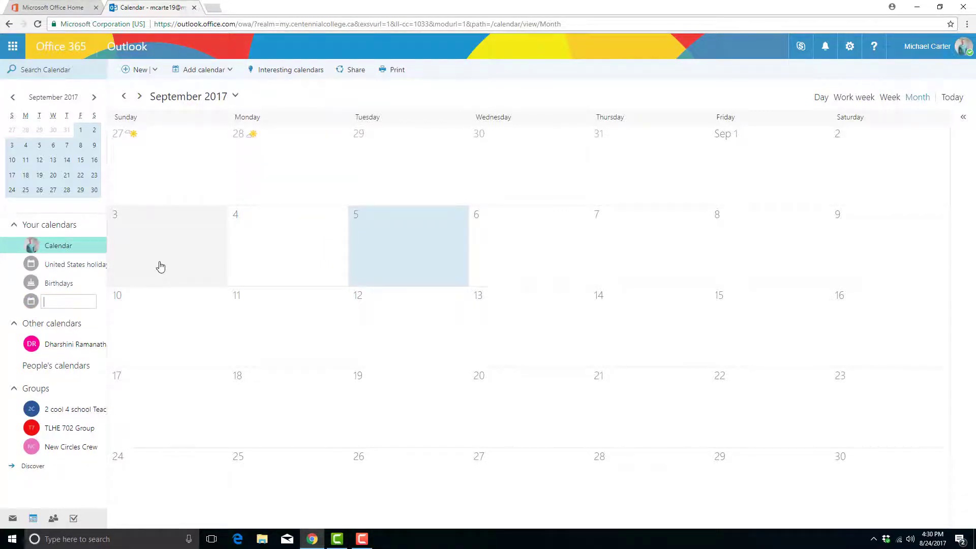
click(231, 72)
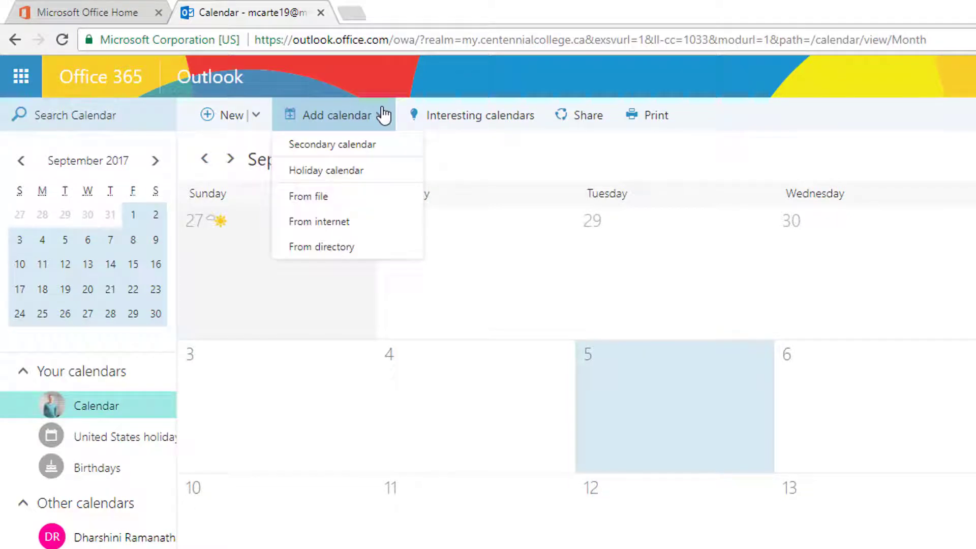
click(373, 147)
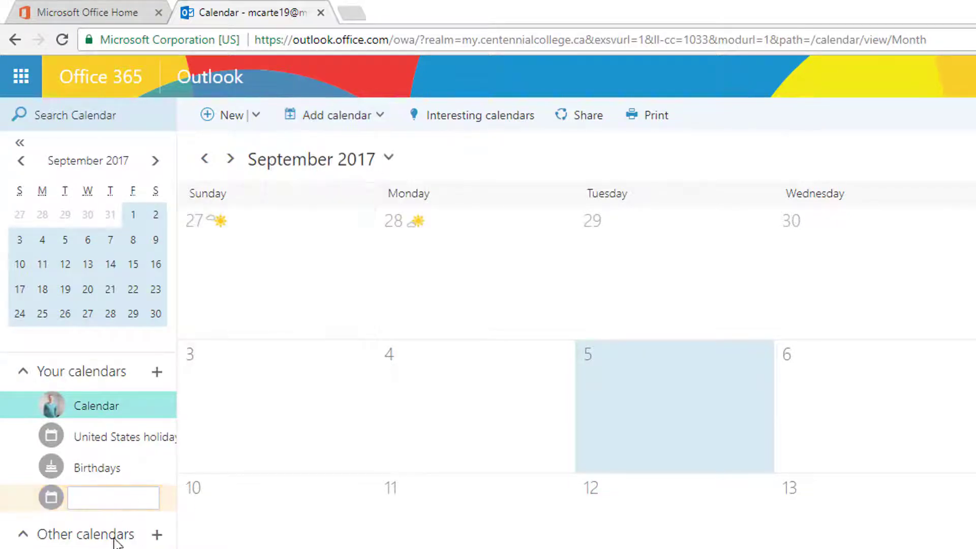
click(125, 497)
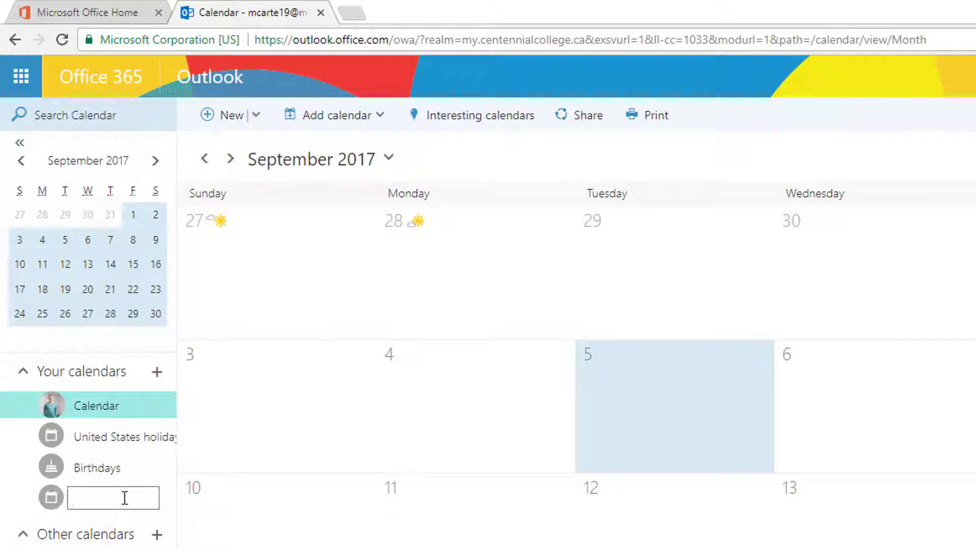
text(Centennial College)
key(Return)
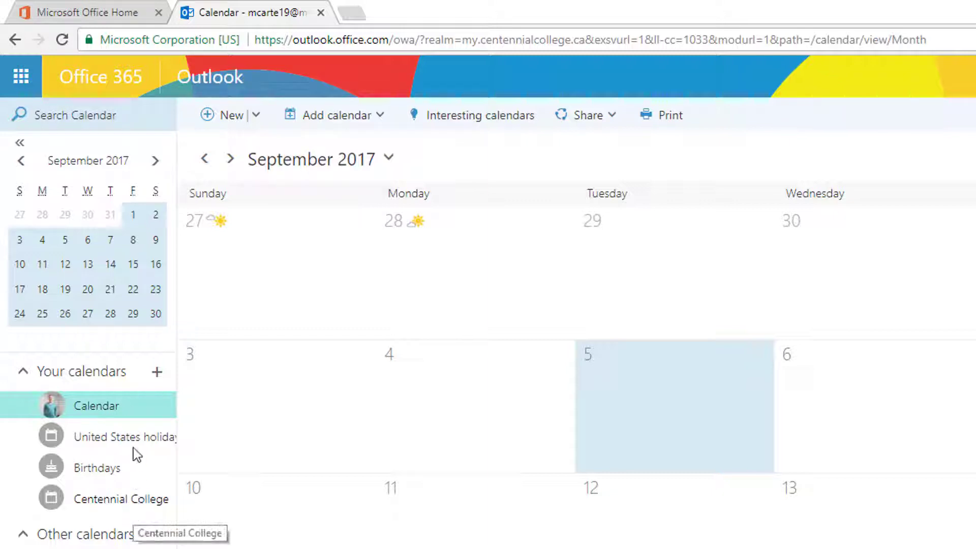
Step: Toggle the Centennial College, main and United States holidays calendars, leaving only Centennial College and the main Calendar displayed together
click(120, 508)
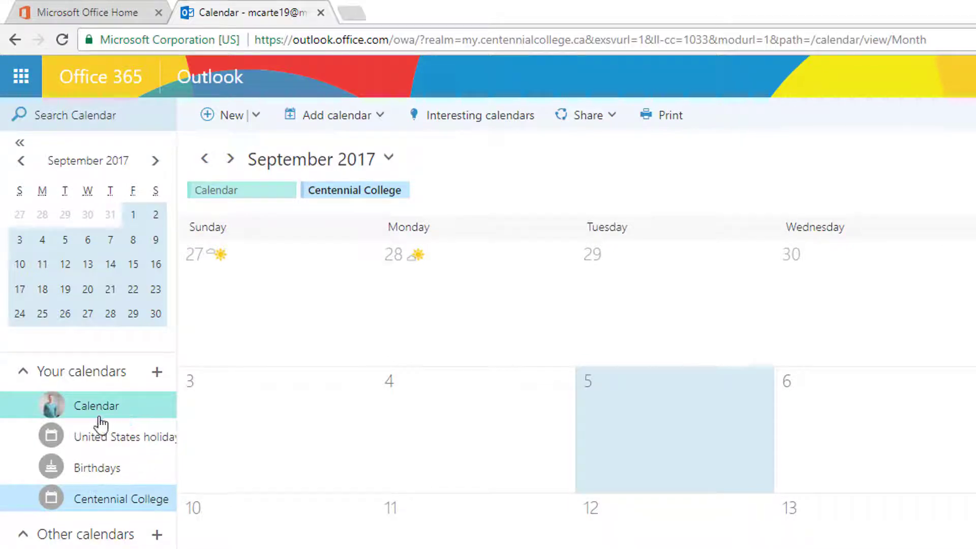
click(93, 505)
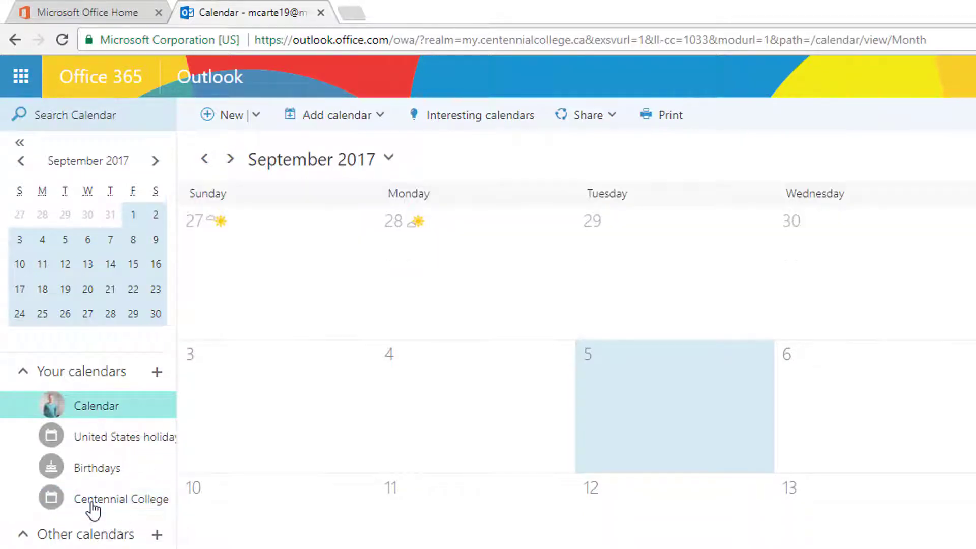
click(93, 509)
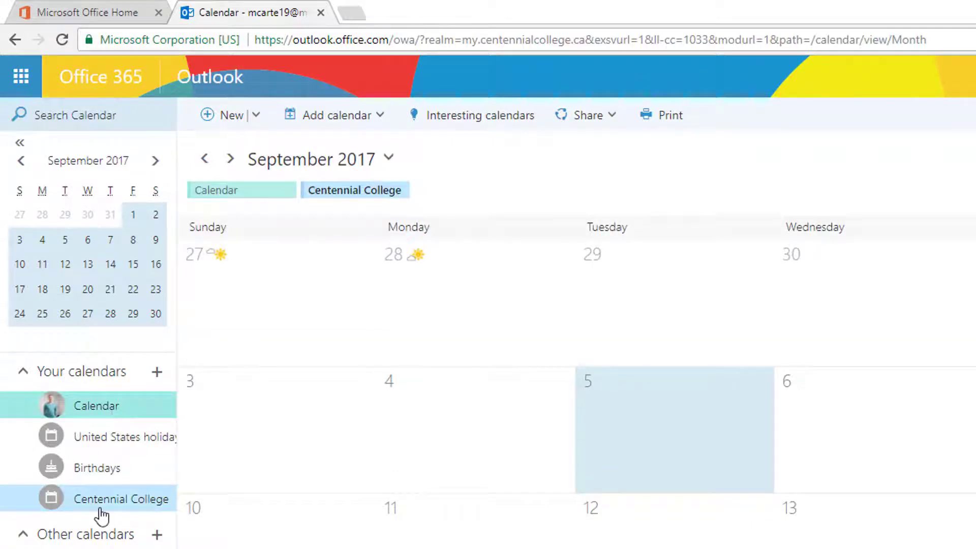
click(119, 415)
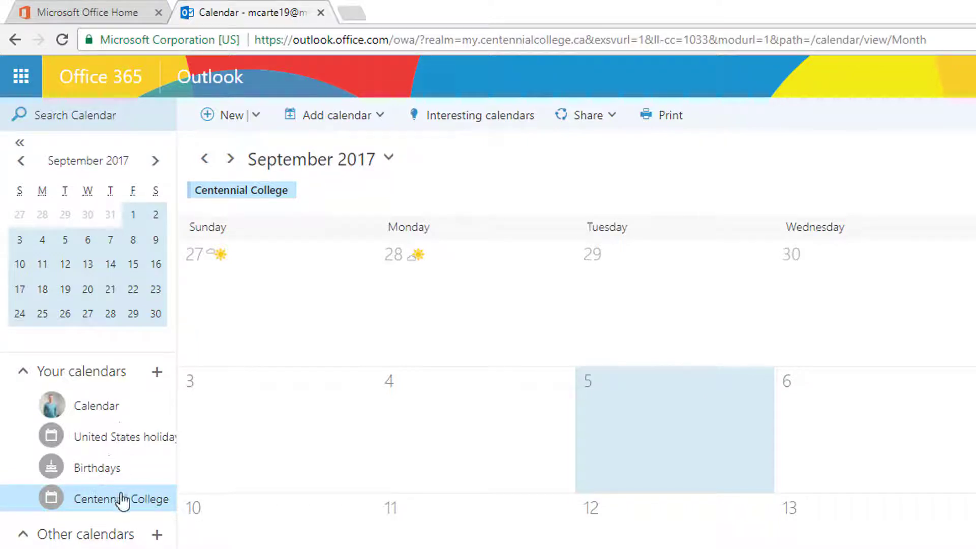
click(101, 409)
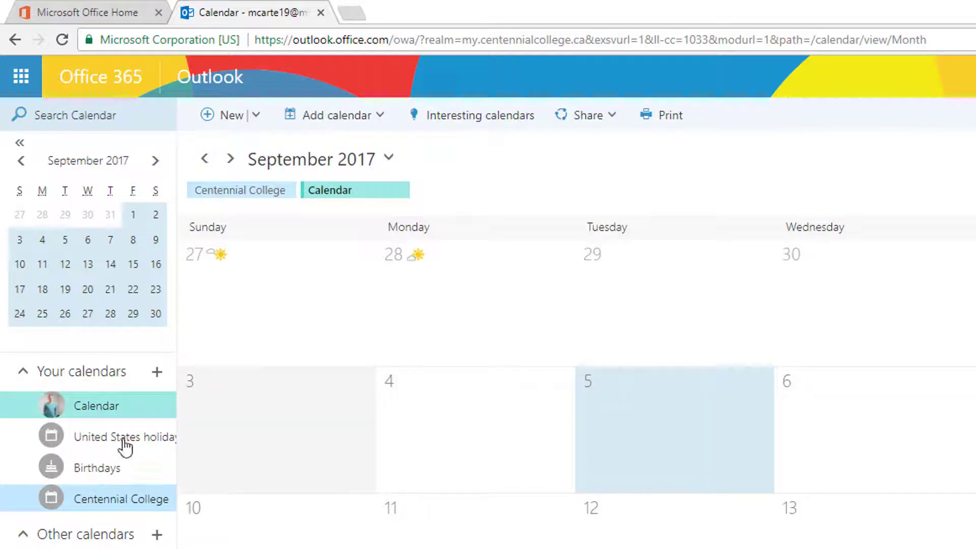
click(125, 445)
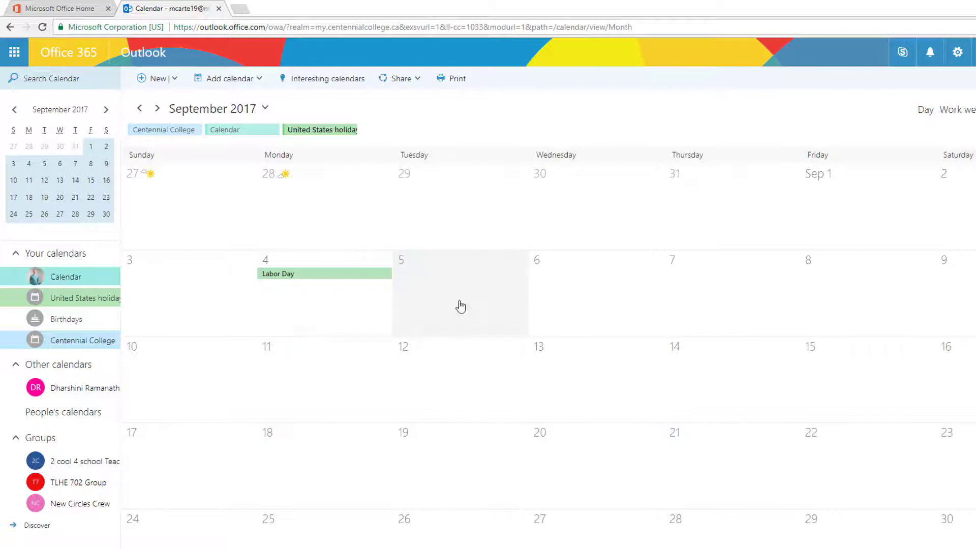
click(61, 304)
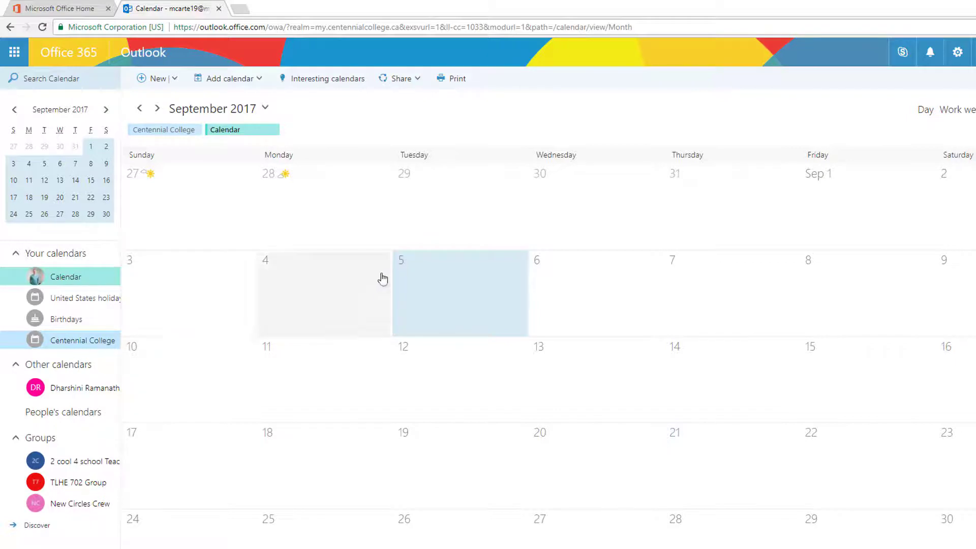
Step: Start a detailed new event on September 5, 2017 titled "PowerPoint Course-OAGN 113"
click(451, 288)
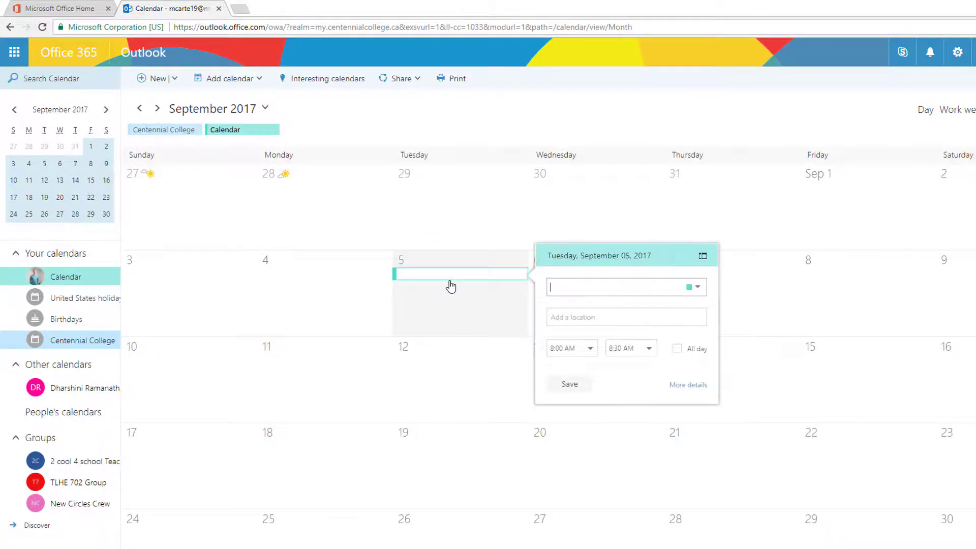
click(416, 295)
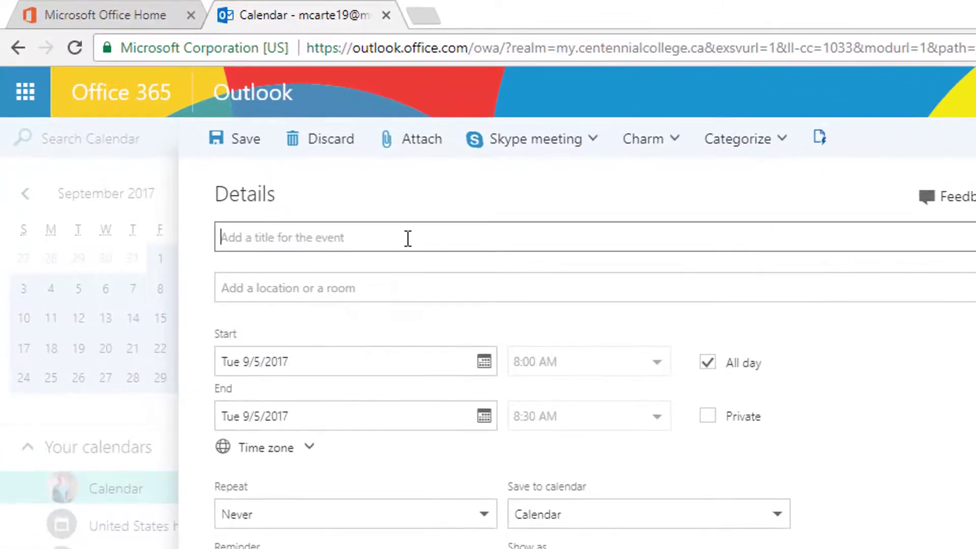
text(P)
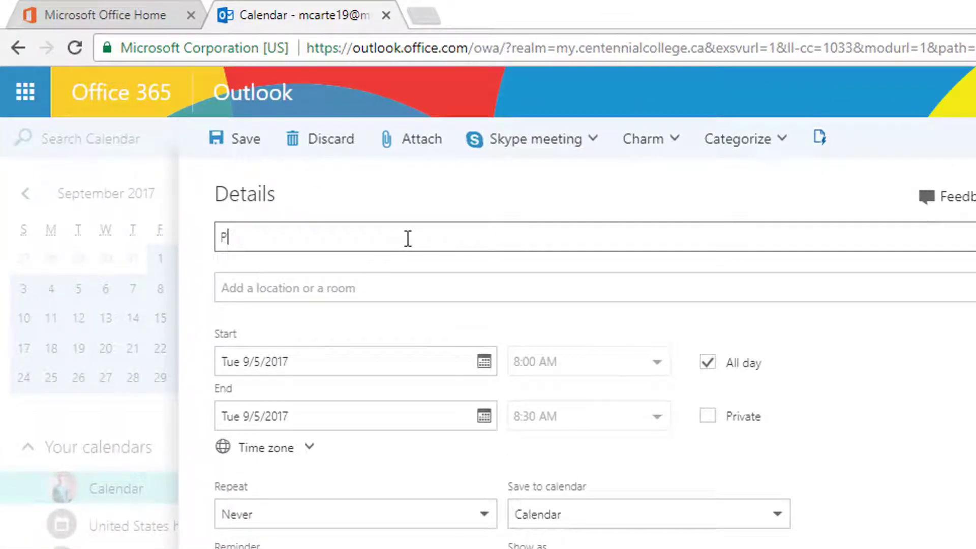
text(owerPoint Course-)
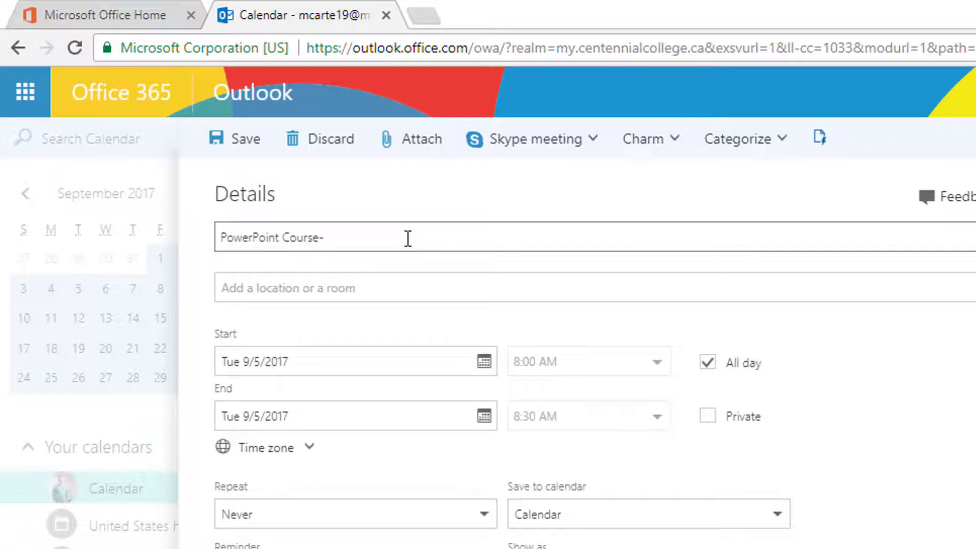
text(OAGN 113)
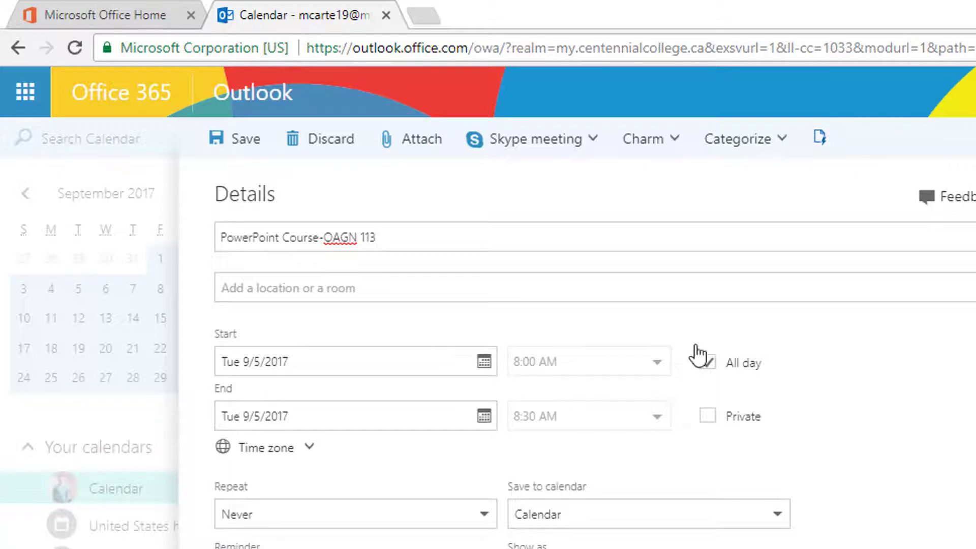
Step: Turn off the all-day setting and schedule the event from 10:00 AM to 12:00 PM
click(706, 360)
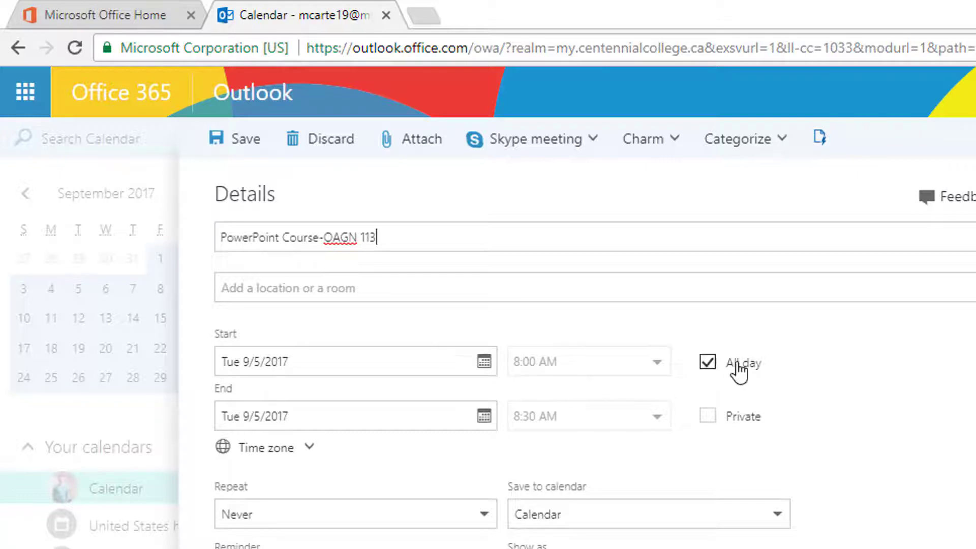
click(709, 362)
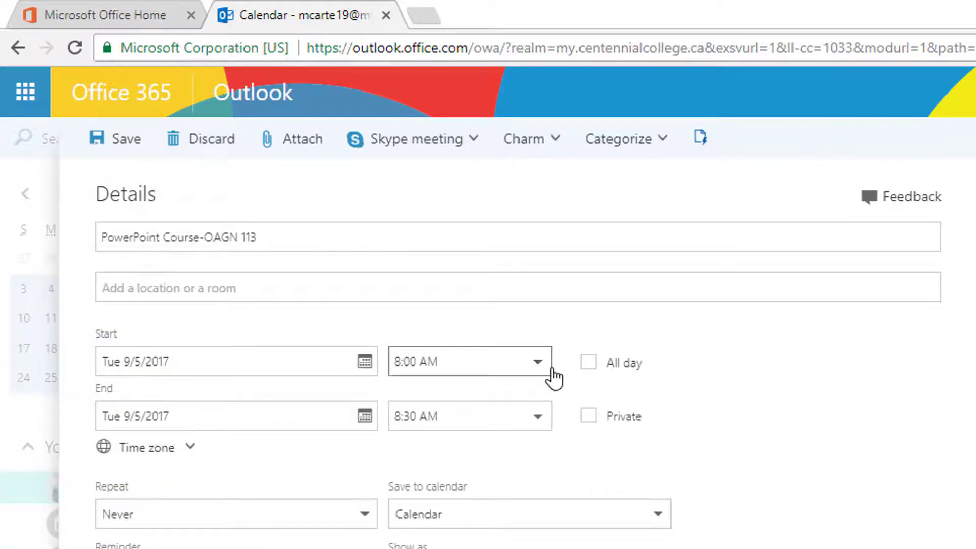
click(537, 363)
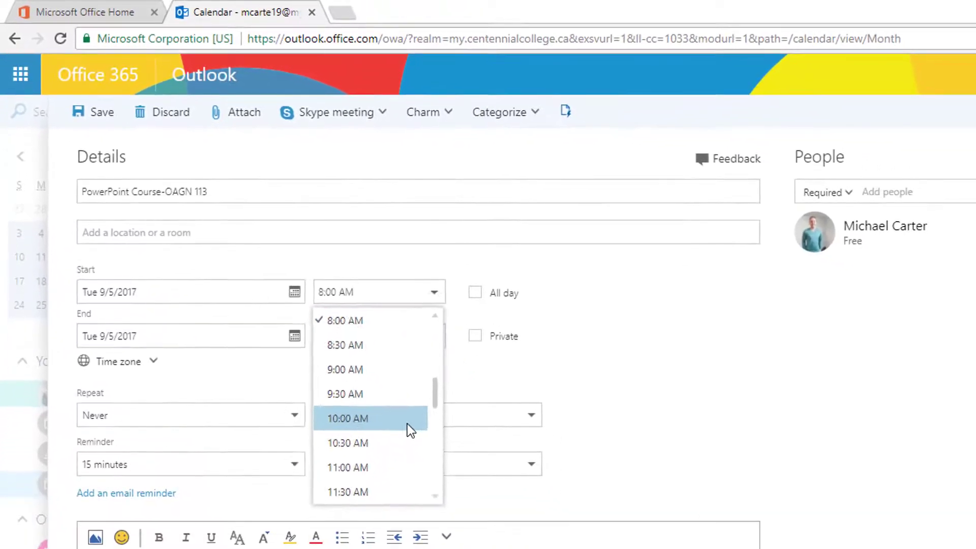
click(448, 467)
click(477, 373)
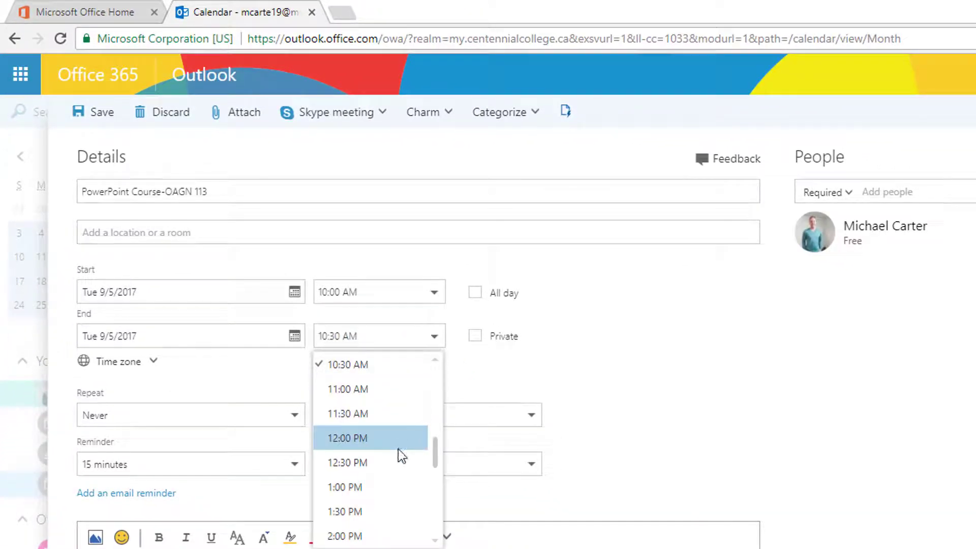
click(398, 436)
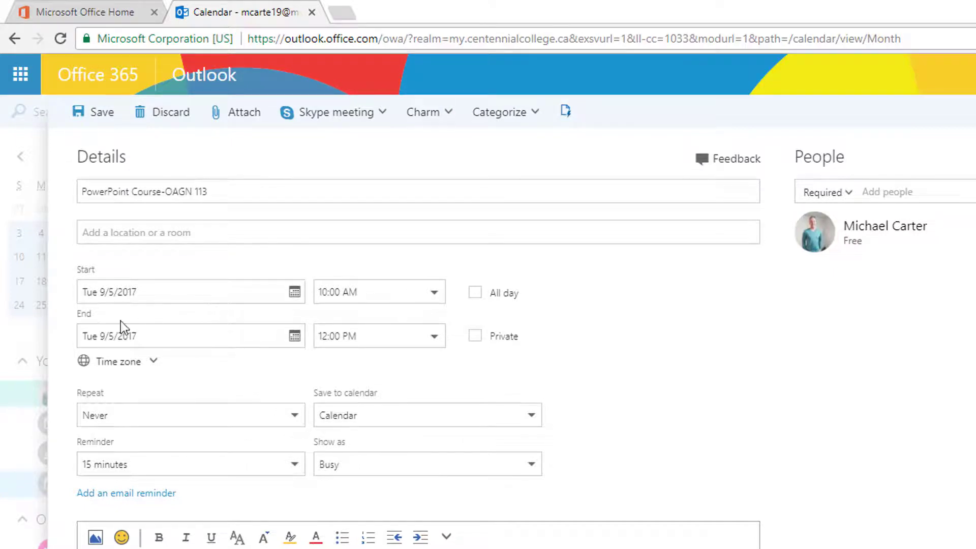
Step: Make the event repeat every Tuesday and set its reminder to 1 hour
click(295, 422)
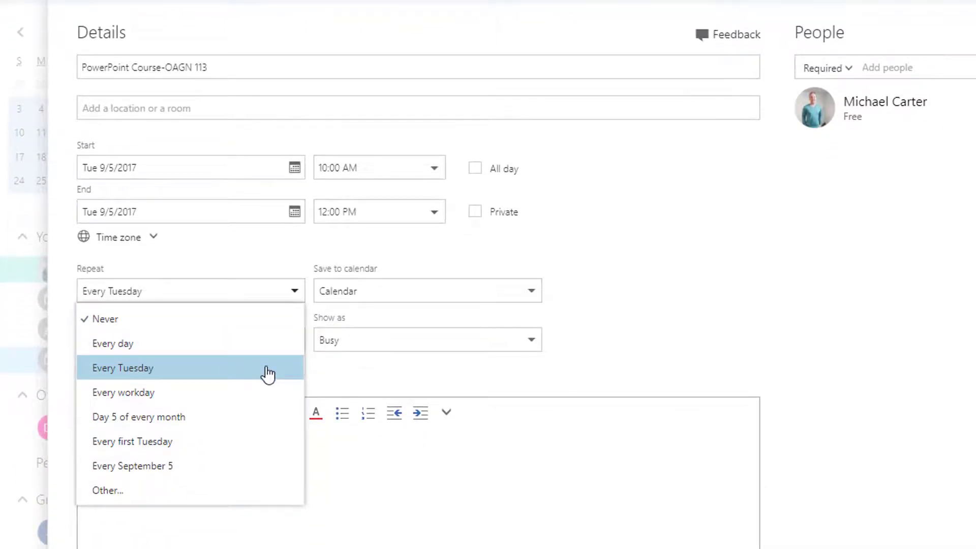
click(268, 375)
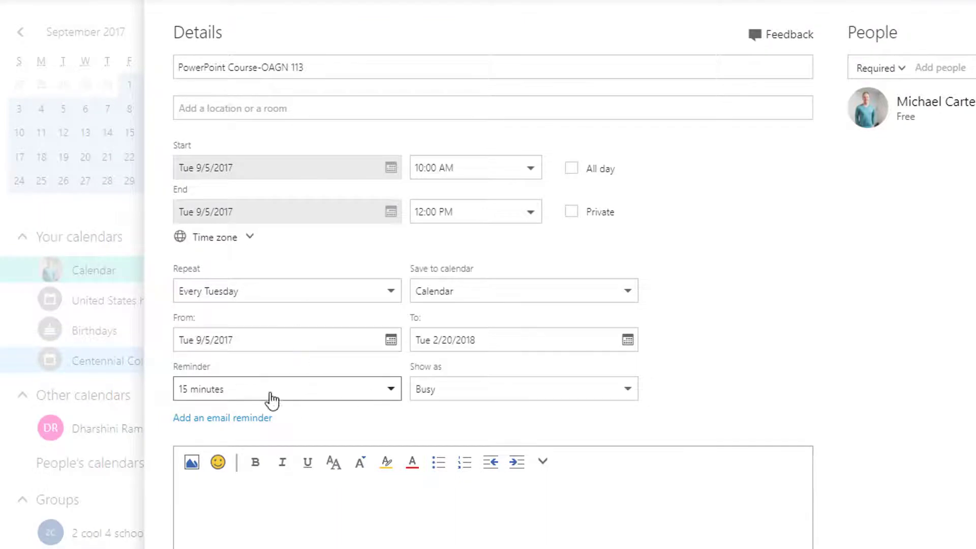
click(392, 391)
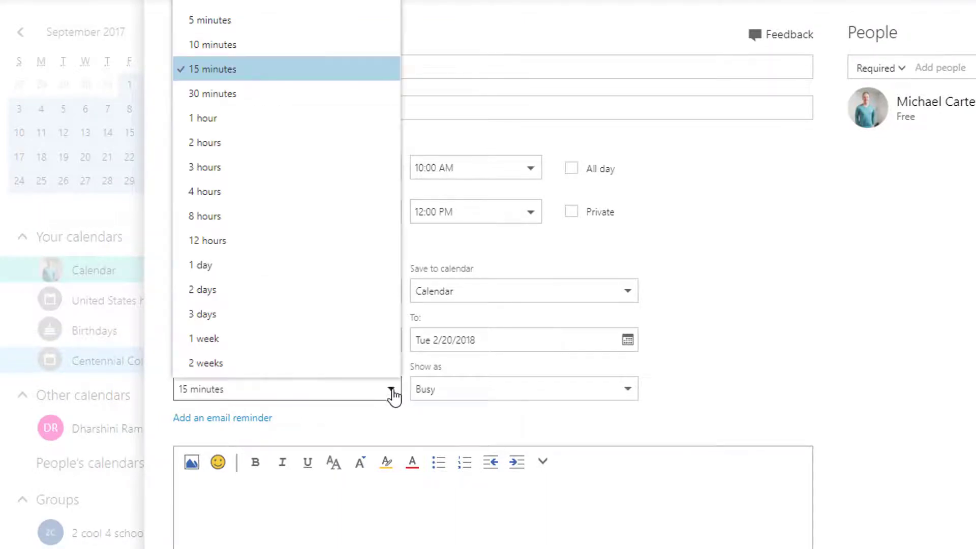
click(239, 124)
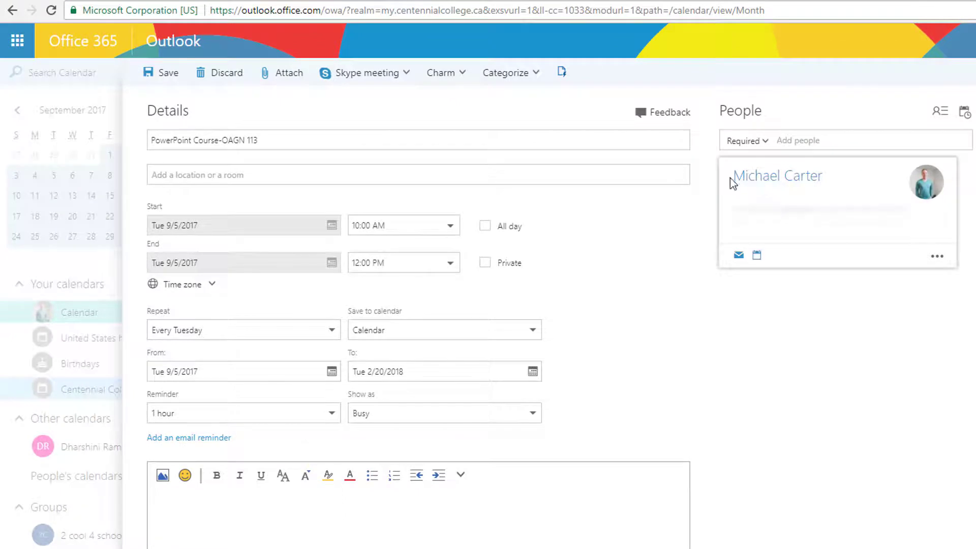
Step: Assign the Orange category to the PowerPoint course event and save it
click(529, 81)
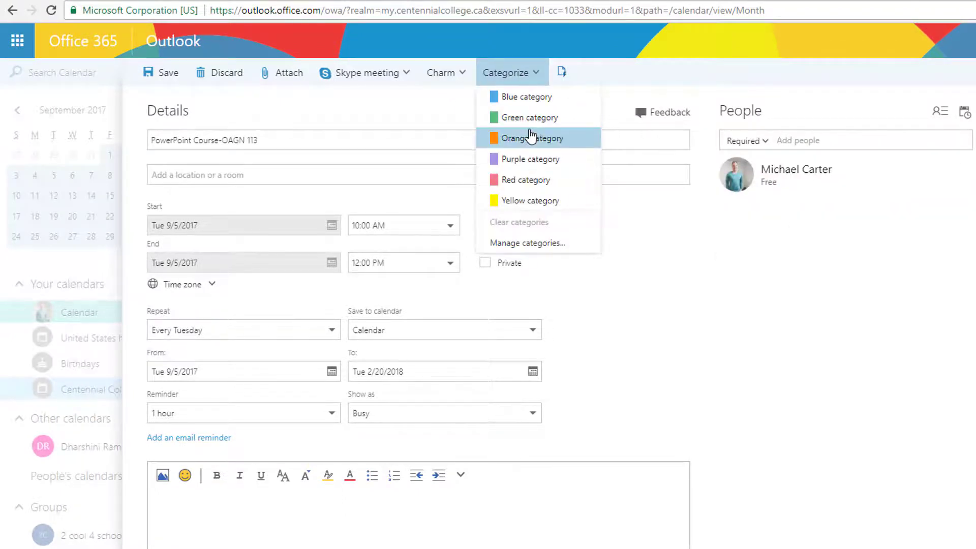
click(556, 146)
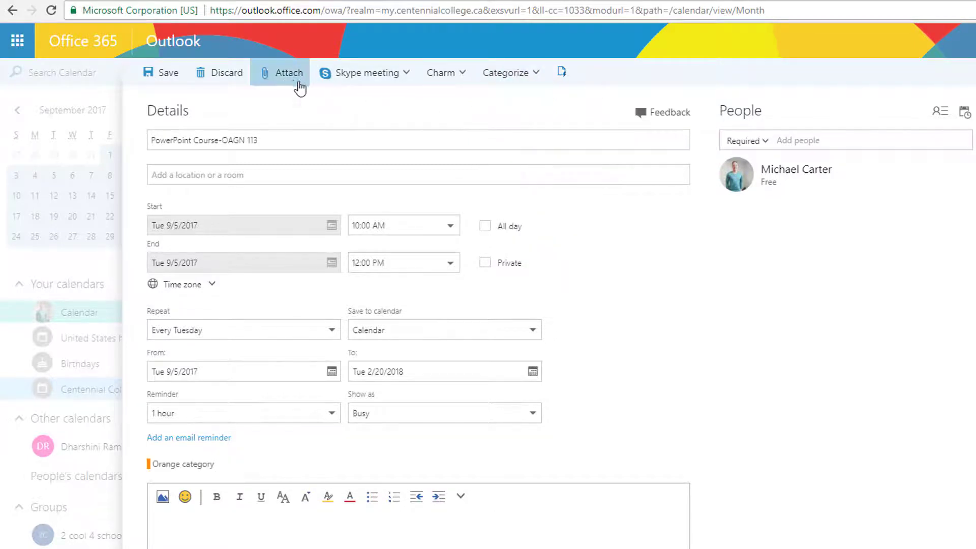
click(168, 74)
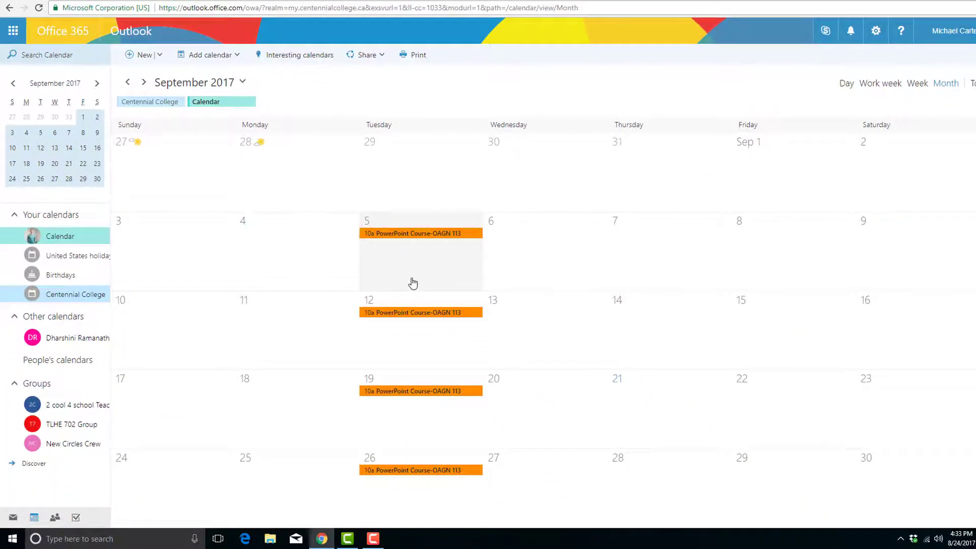
Step: Examine the context options of the September 5 PowerPoint course event, including Delete and Show as, and dismiss them without choosing any
right_click(445, 238)
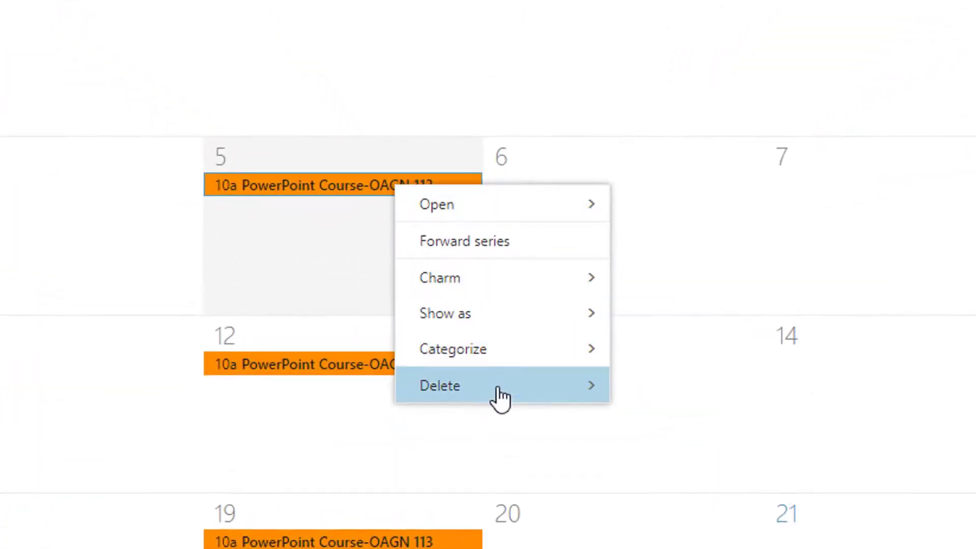
mouse_move(494, 329)
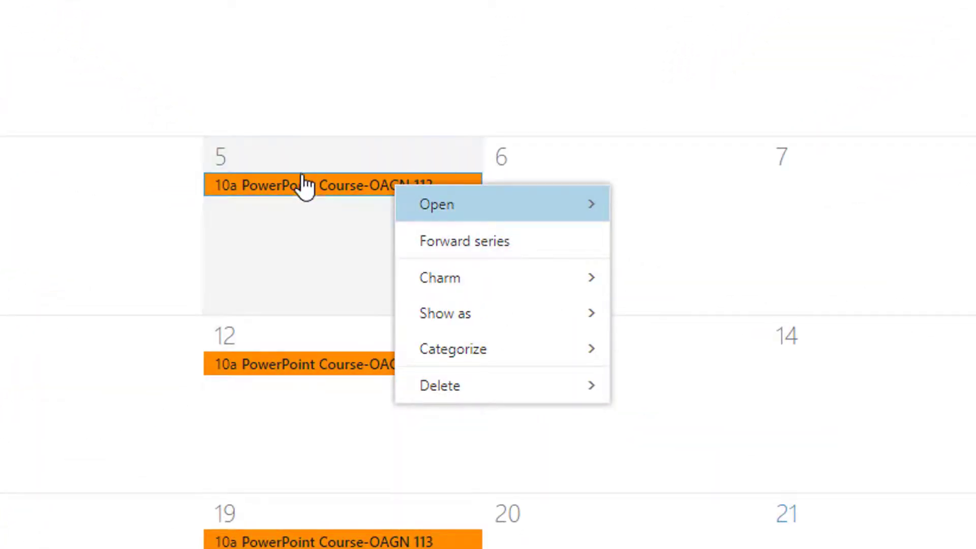
mouse_move(518, 392)
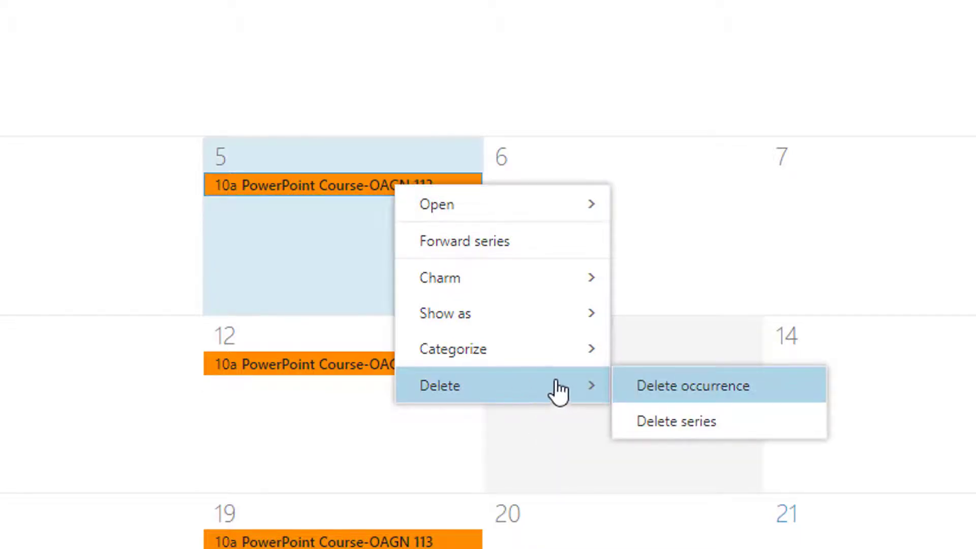
mouse_move(580, 362)
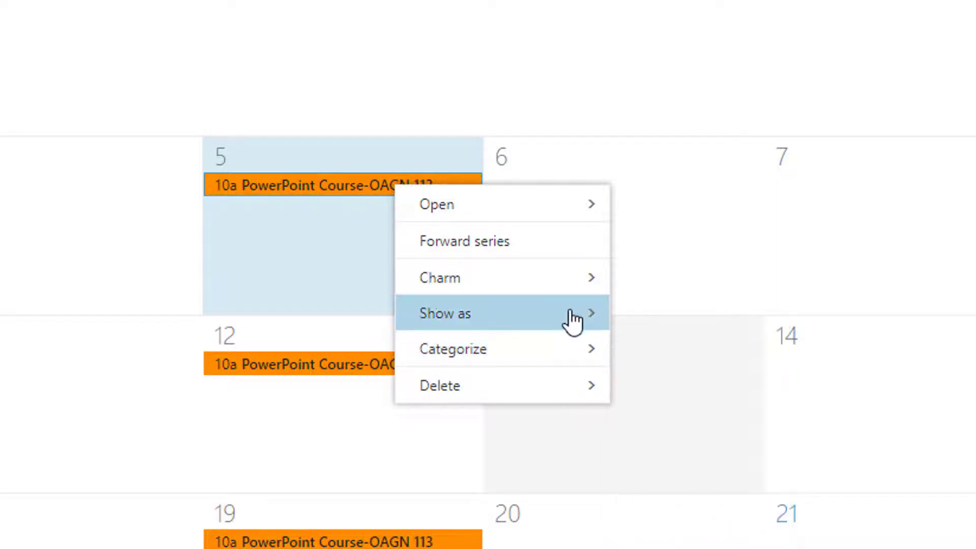
mouse_move(573, 321)
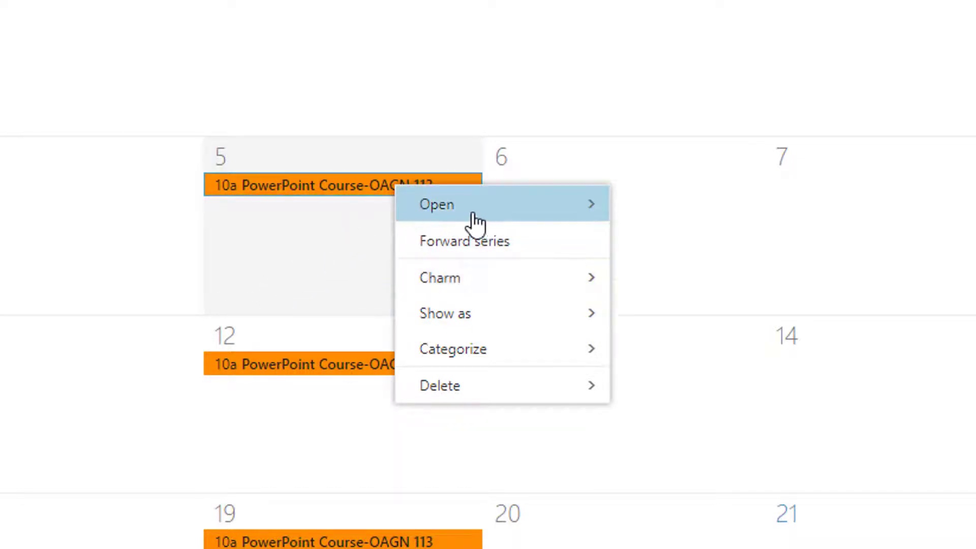
click(320, 297)
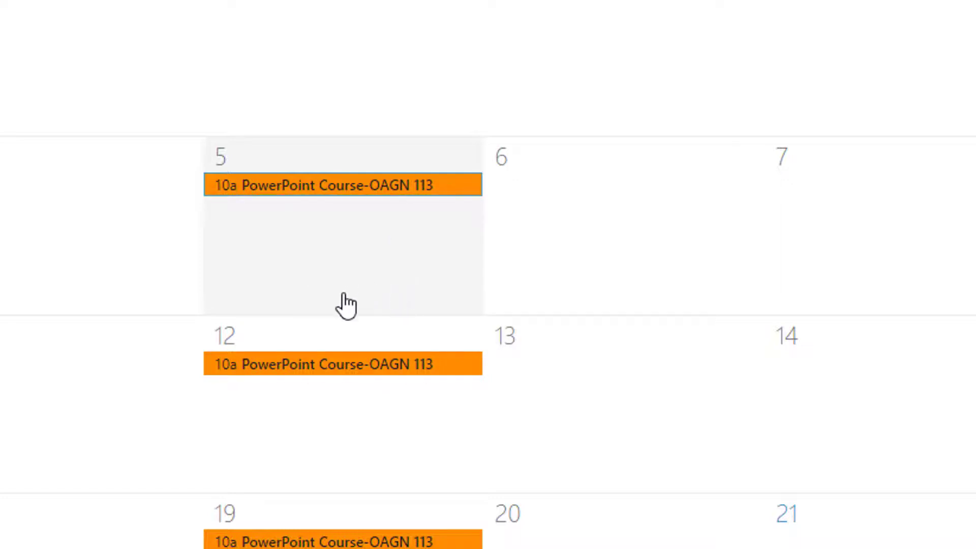
click(355, 266)
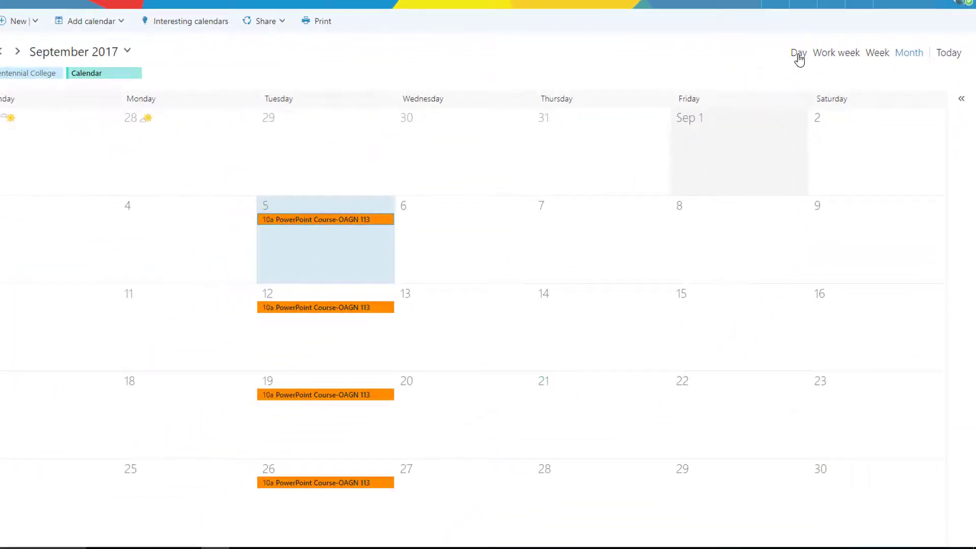
Step: Compare the PowerPoint course event in the day, work week, week and month views, ending in the month view
click(798, 53)
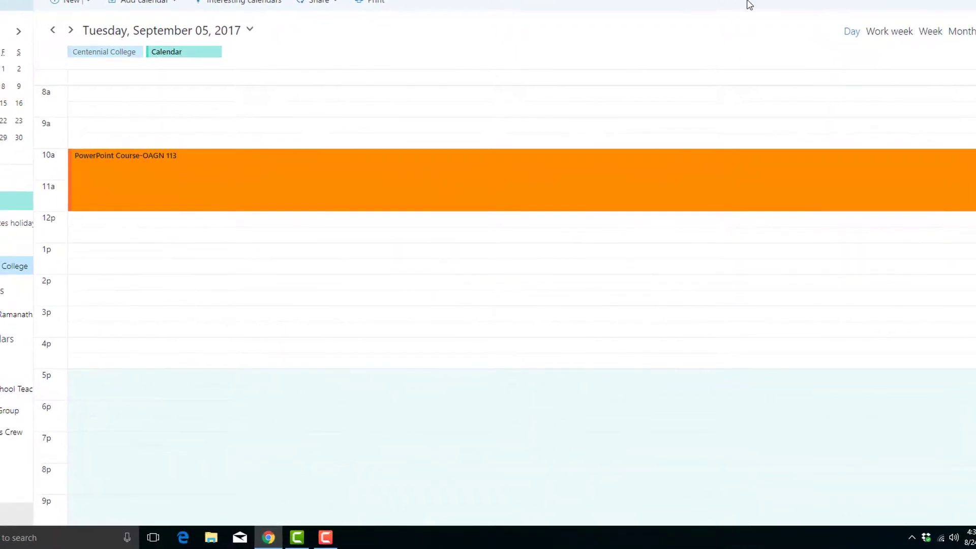
click(880, 33)
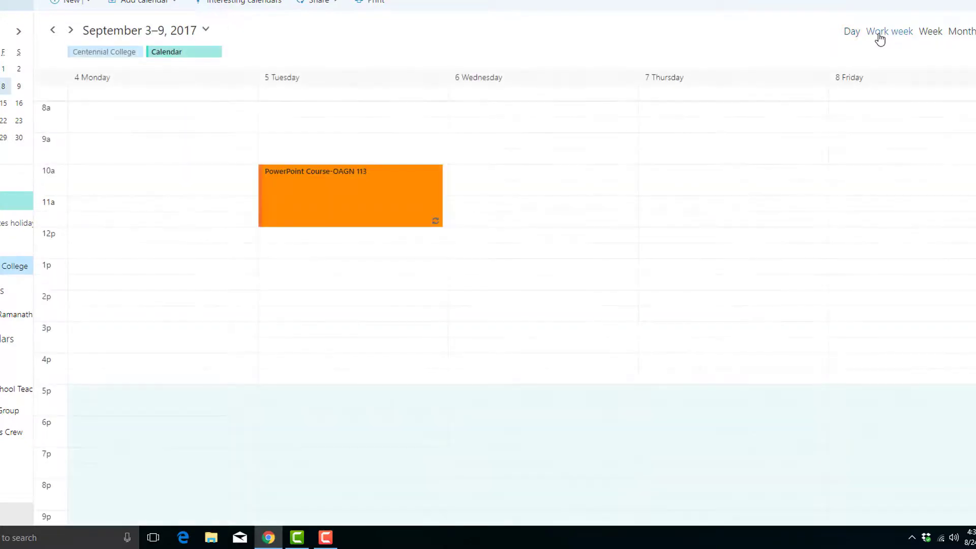
click(932, 33)
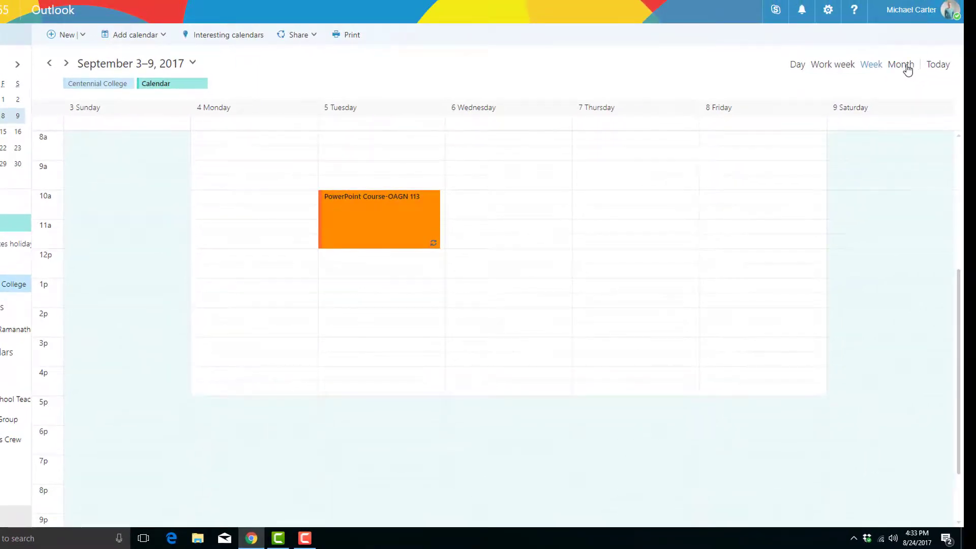
click(901, 65)
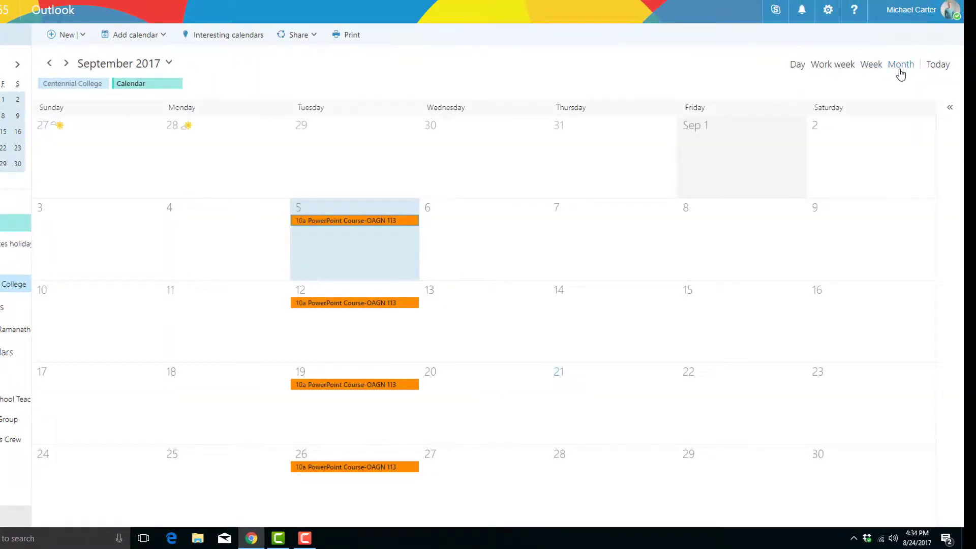
click(798, 65)
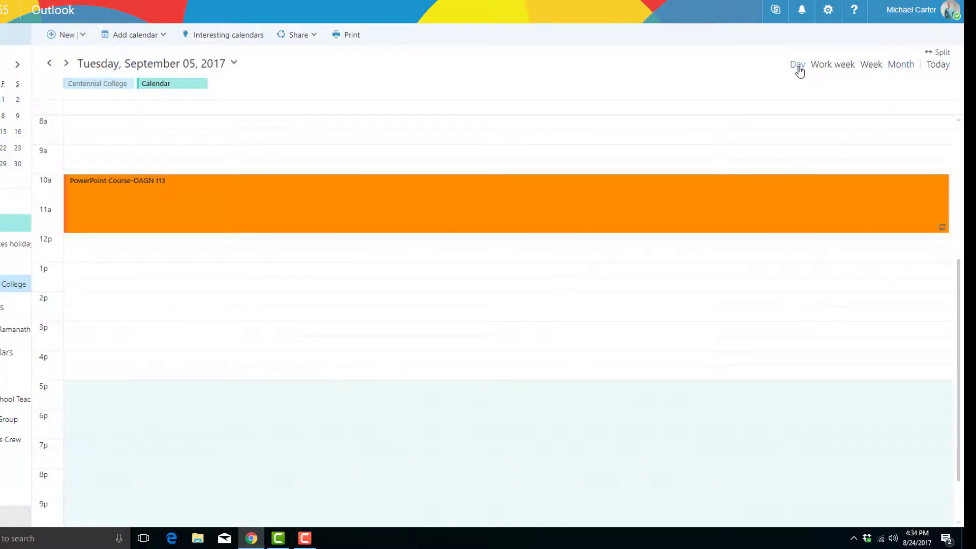
click(838, 65)
click(874, 66)
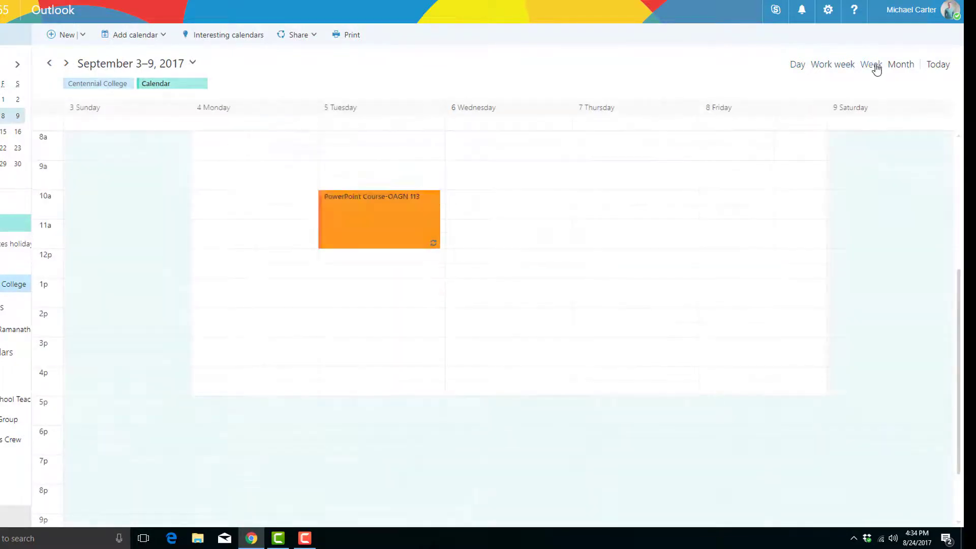
click(901, 66)
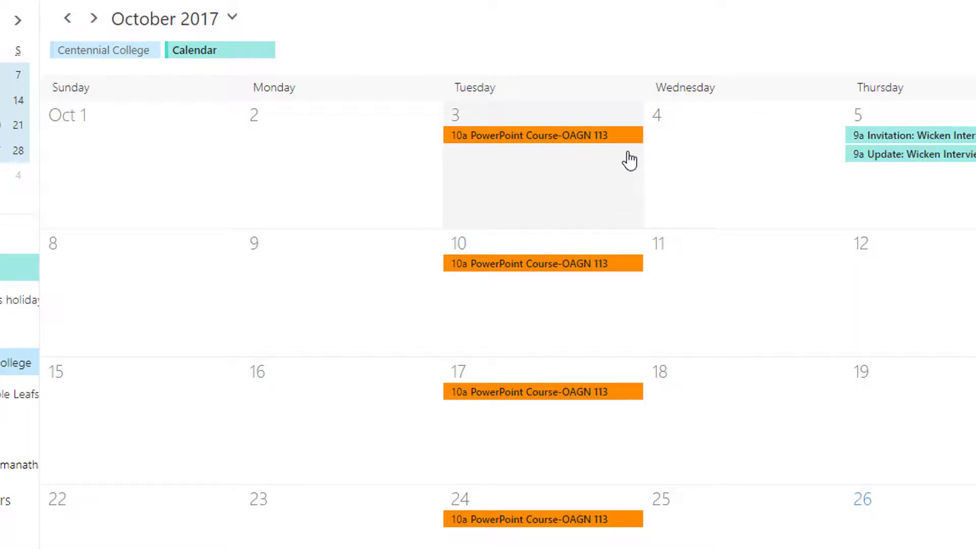
click(553, 182)
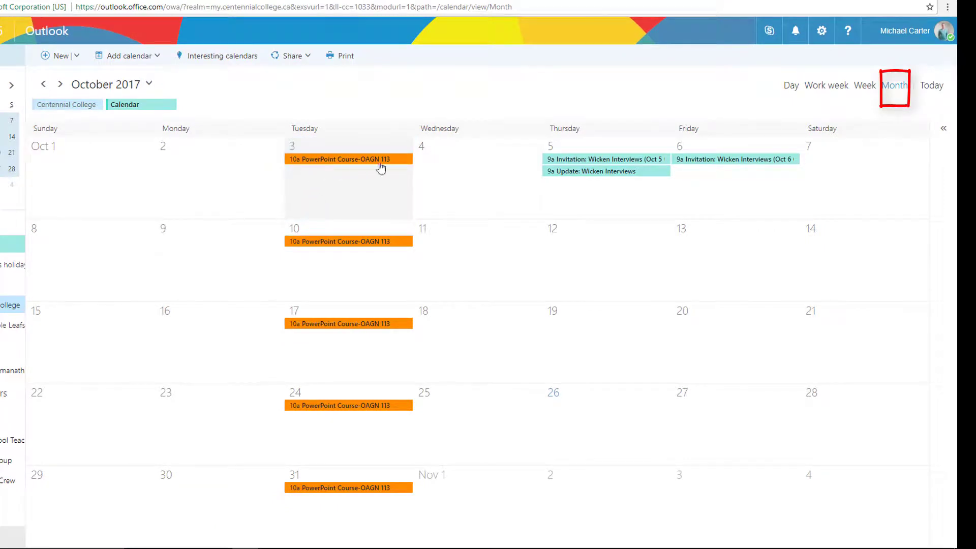
click(361, 189)
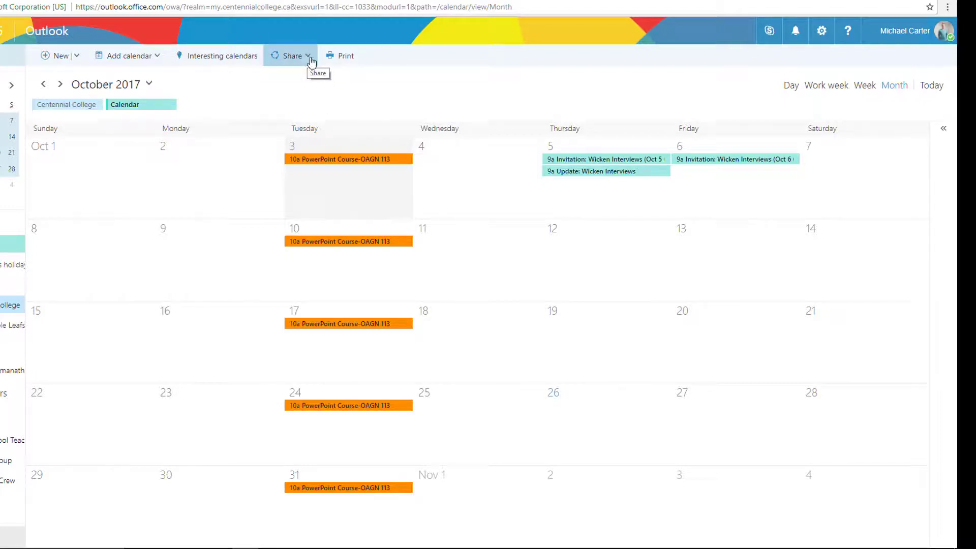
click(362, 178)
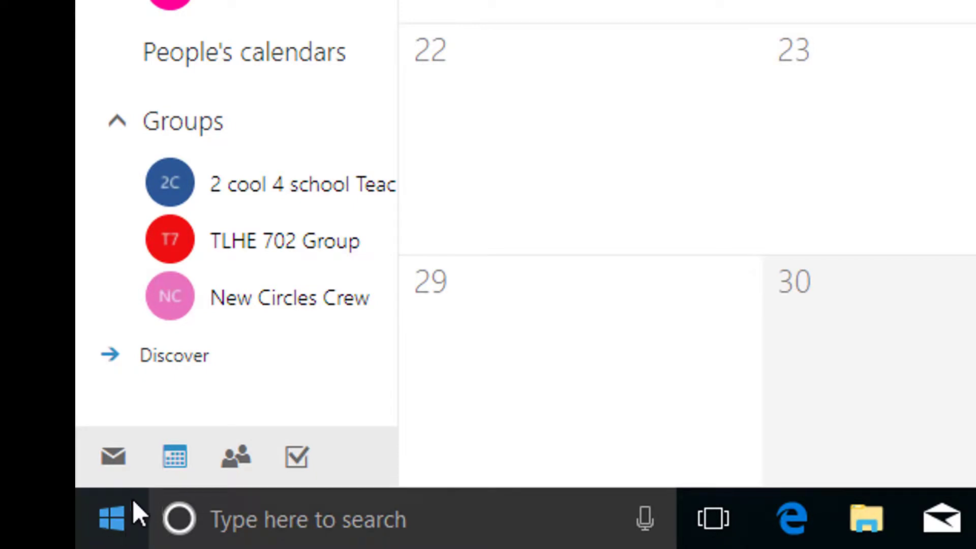
Step: Search Windows for "snipping" and open the Snipping Tool desktop app
click(106, 522)
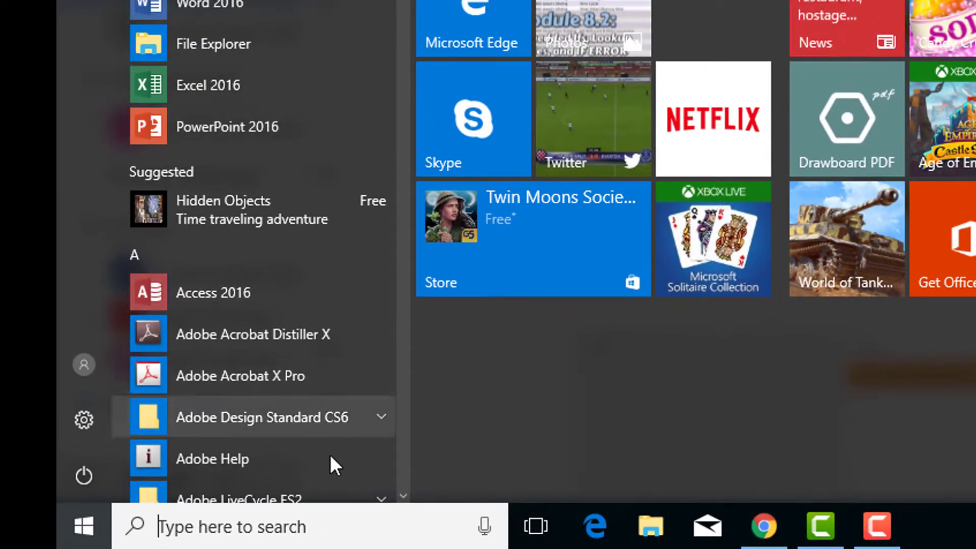
click(174, 526)
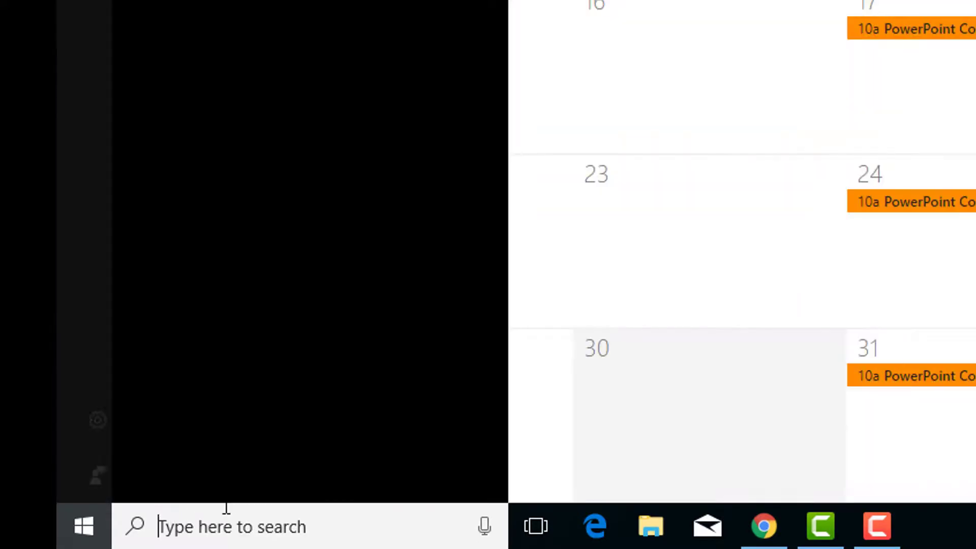
text(snipping)
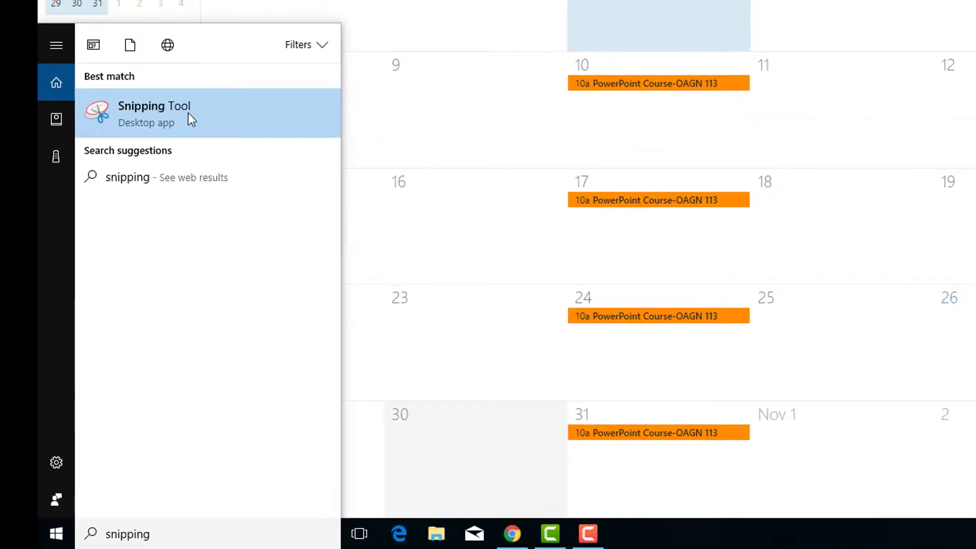
click(188, 113)
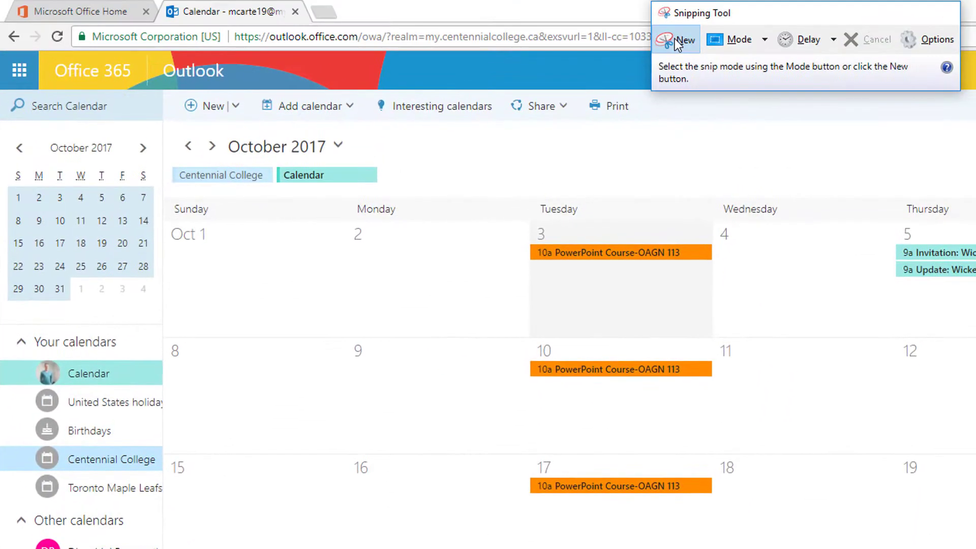
Step: Capture a new rectangular snip of the whole October 2017 month view, from the month heading to the last week
click(677, 40)
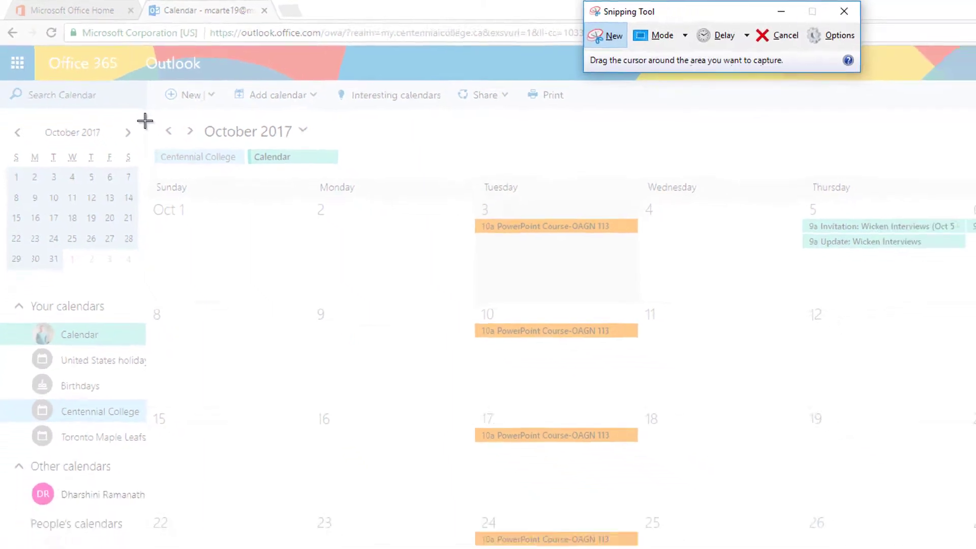
drag(145, 121, 975, 493)
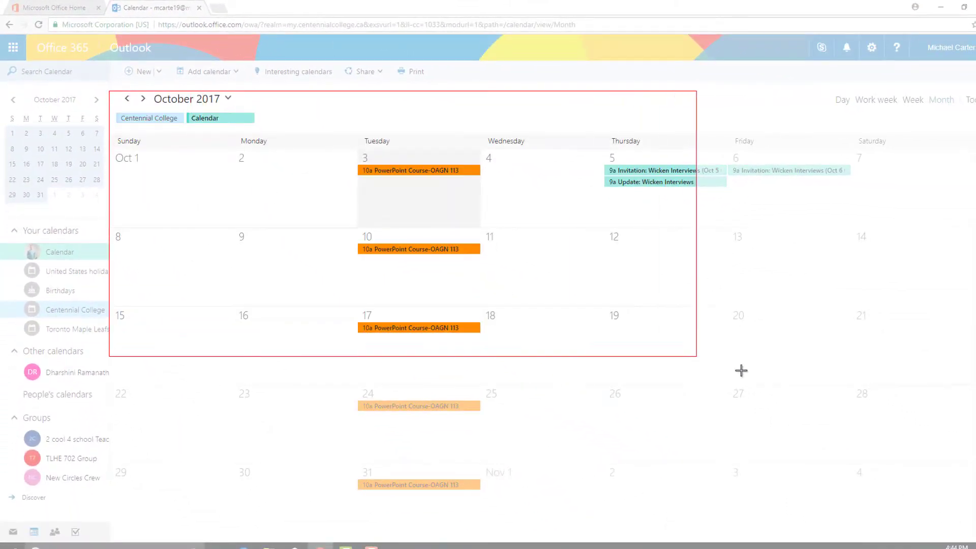
drag(741, 371, 829, 530)
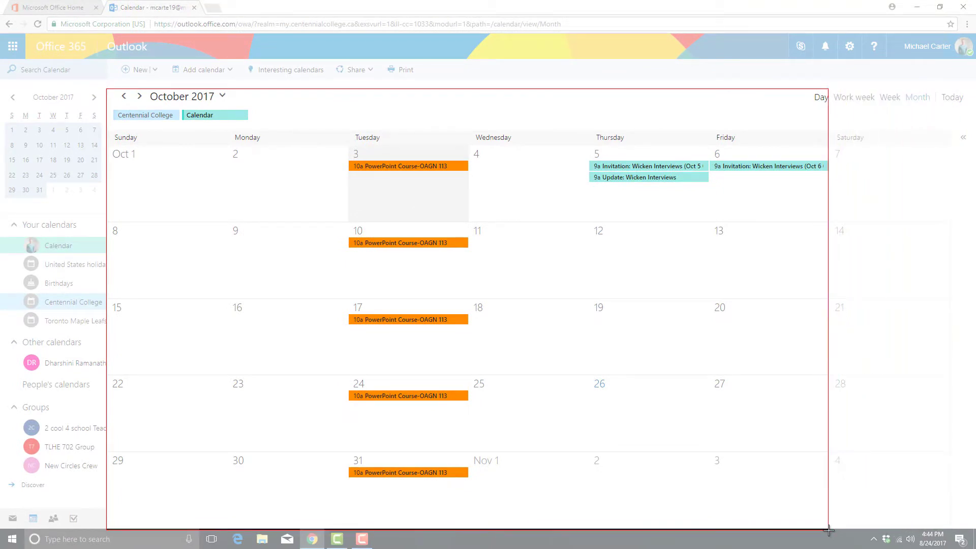
drag(828, 531, 966, 528)
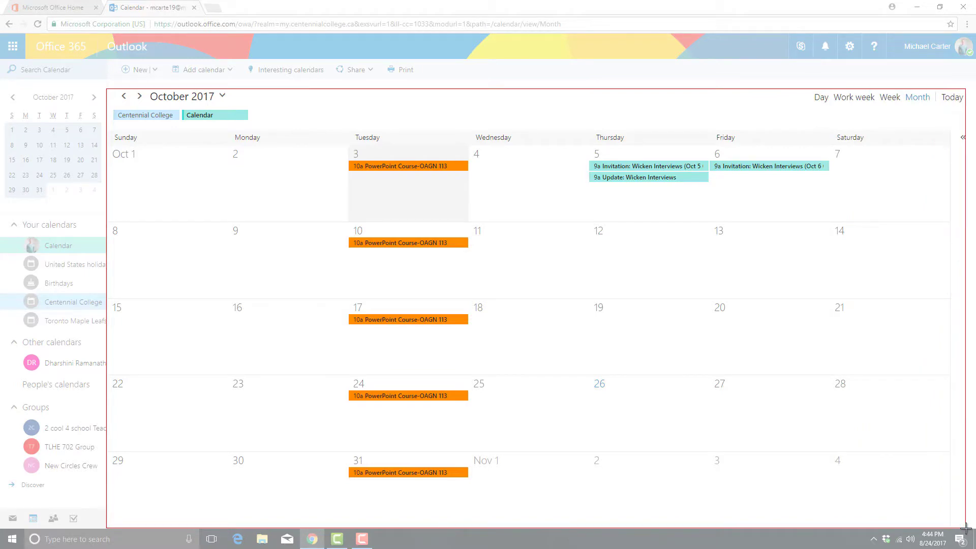
drag(966, 527, 966, 528)
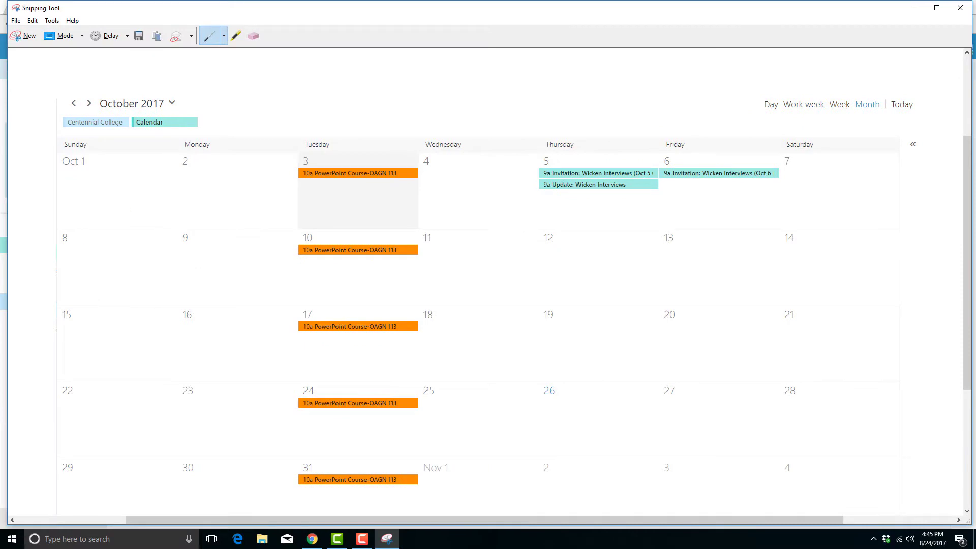
Step: Start saving the calendar snip and choose the Documents folder as its location
click(19, 20)
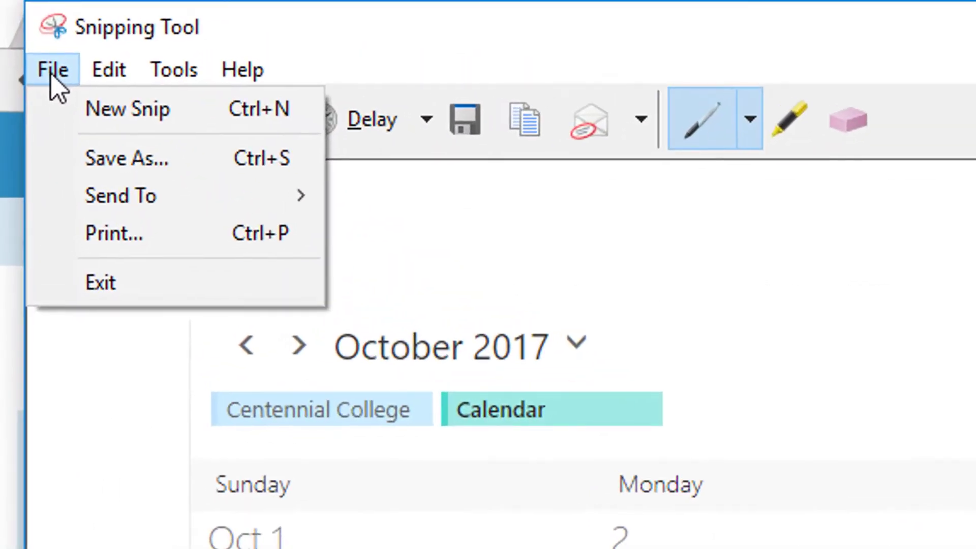
click(16, 24)
click(17, 24)
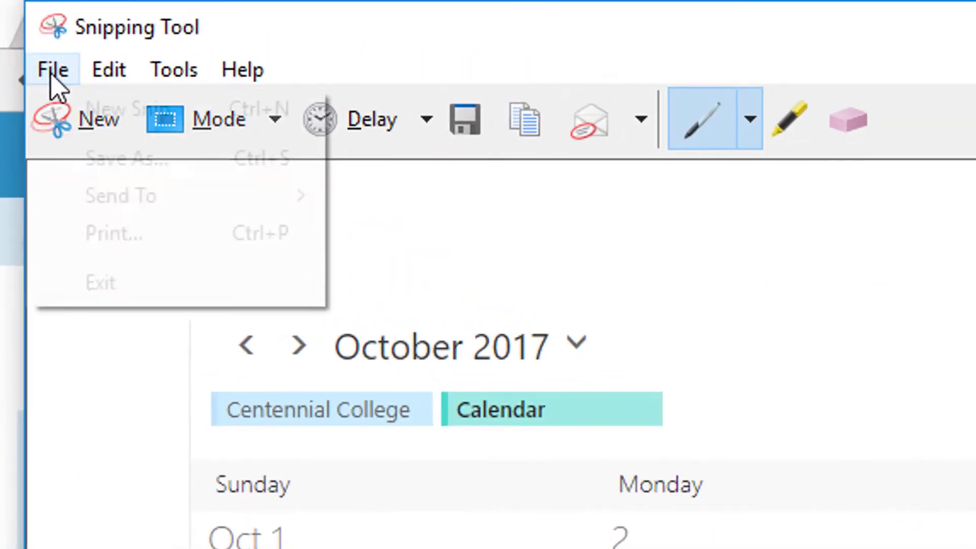
click(115, 164)
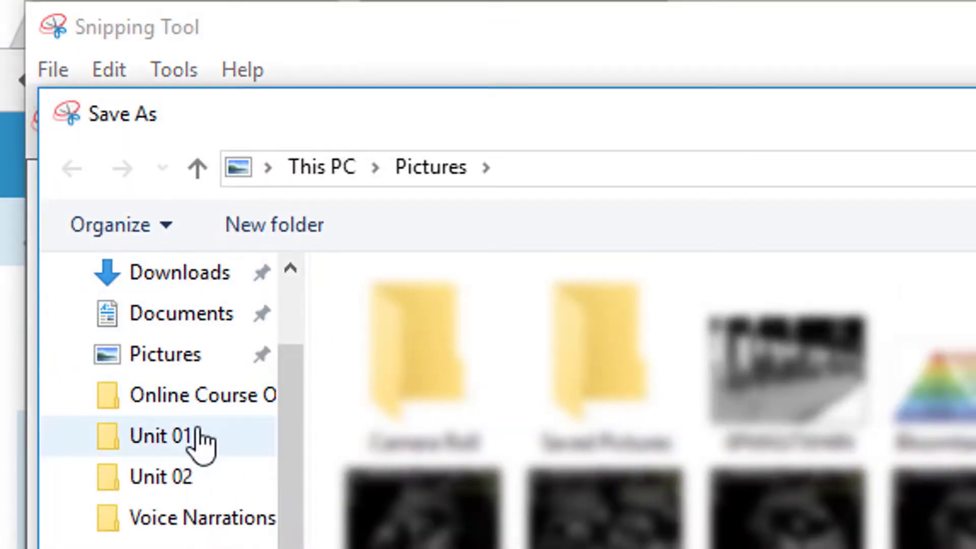
click(186, 325)
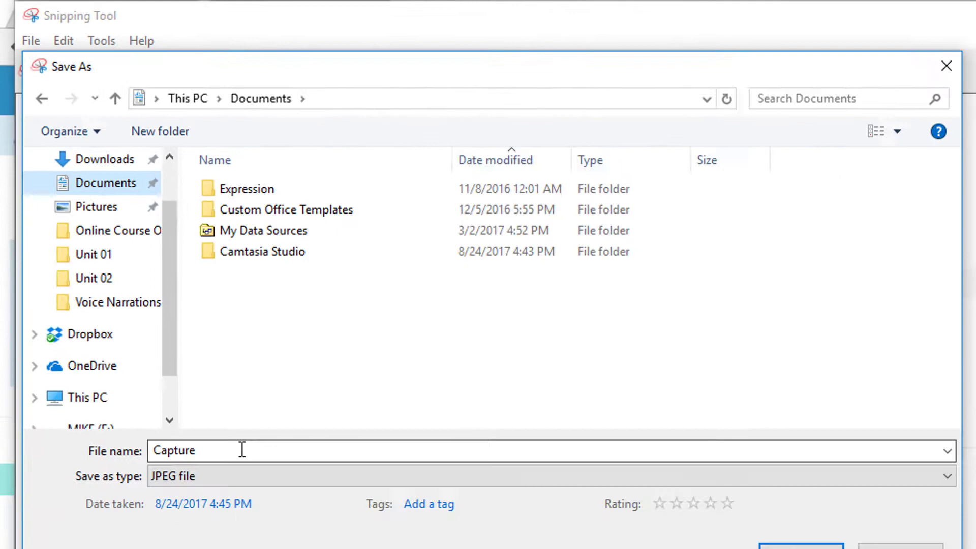
Step: Name the snip "PowerPoint Calendar" and save it as a JPEG file
click(234, 421)
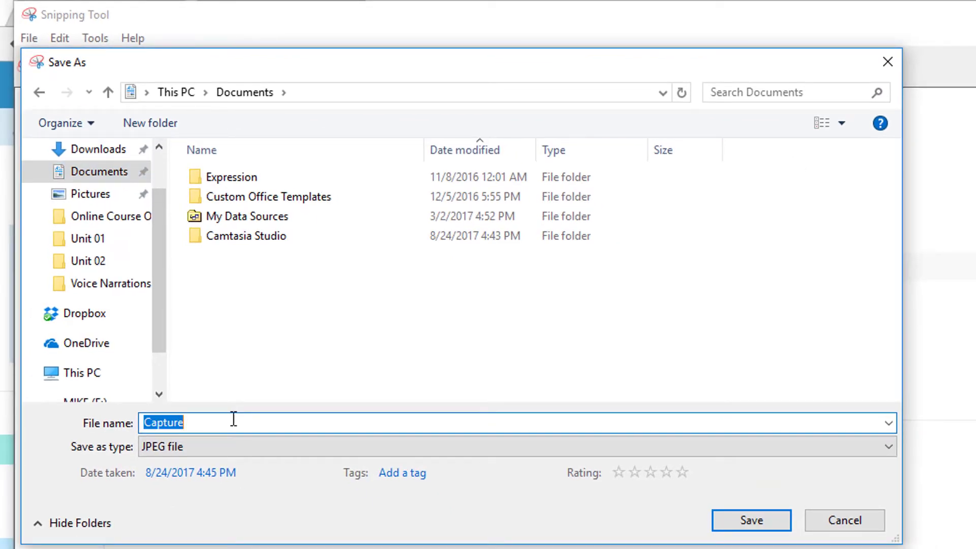
key(BackSpace)
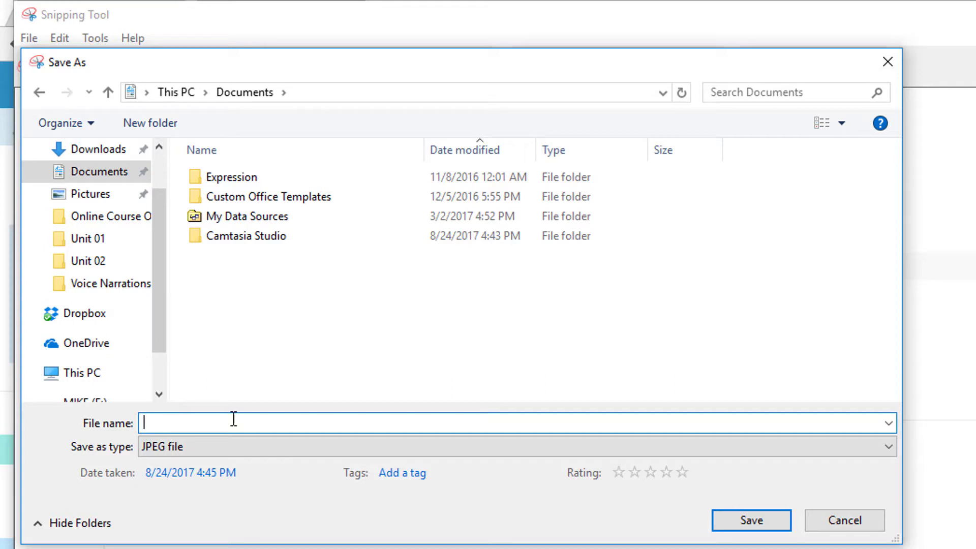
text(Cale)
key(BackSpace)
key(BackSpace)
key(BackSpace)
text(PowerPoint Calenda)
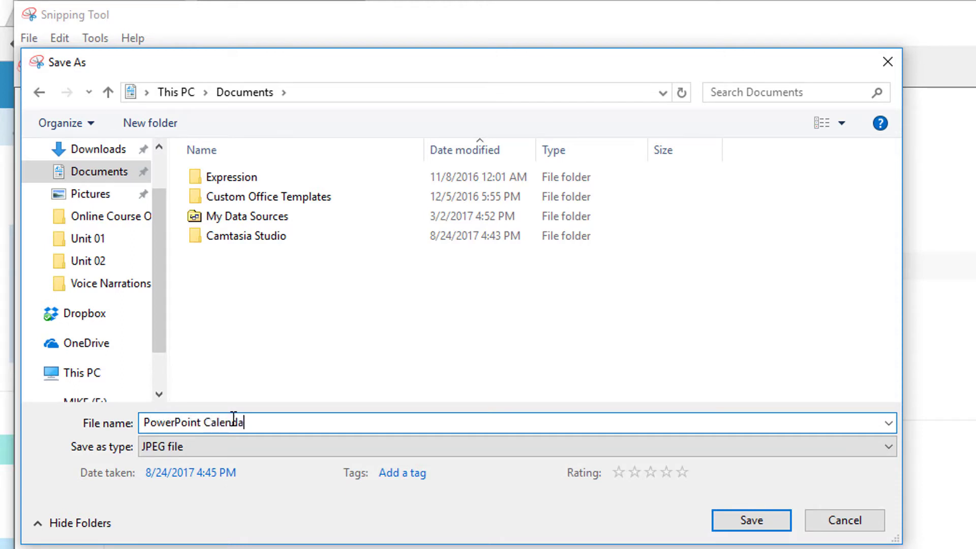
text(r)
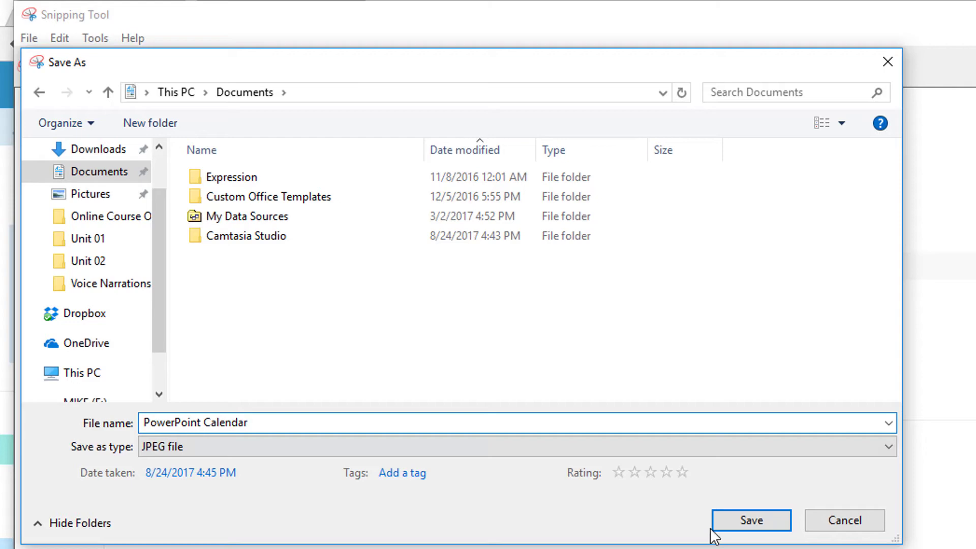
click(767, 525)
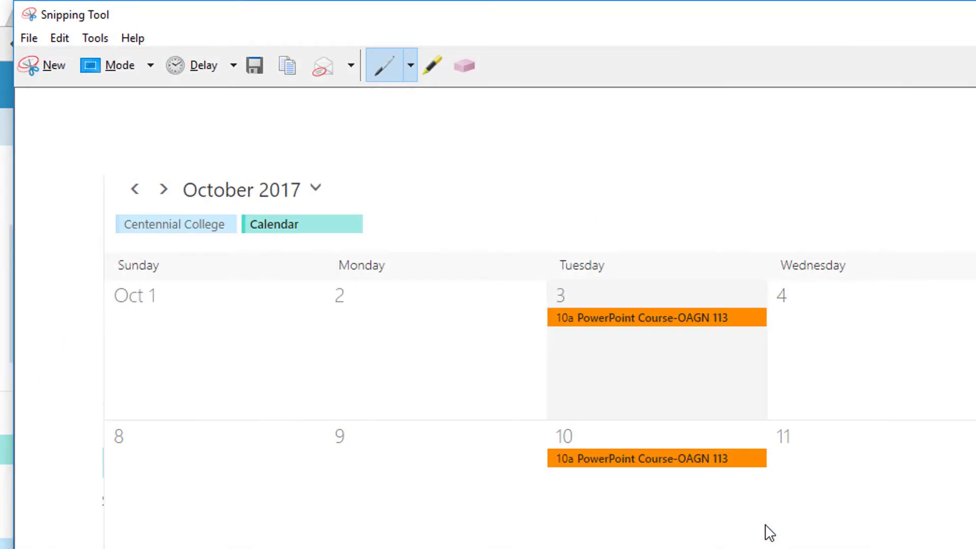